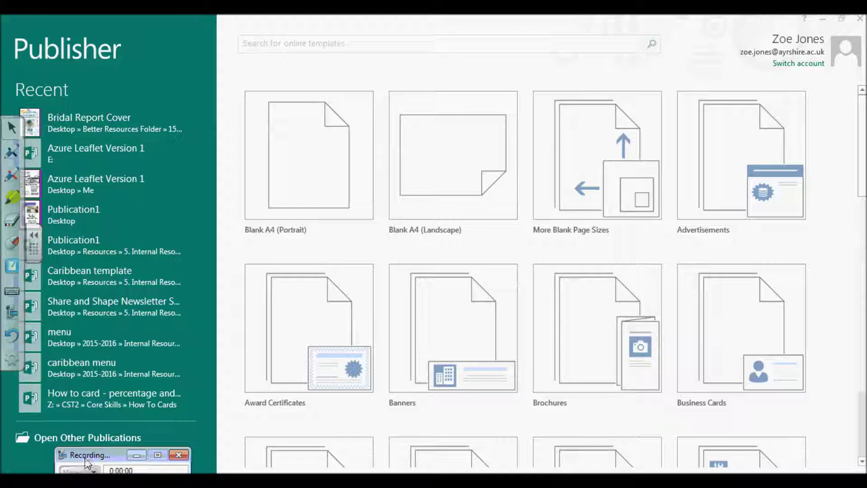
# Step: Bring the Publisher 2013 start screen back through the Windows Start menu
pyautogui.moveTo(87, 460); pyautogui.dragTo(74, 463)
pyautogui.press('super')
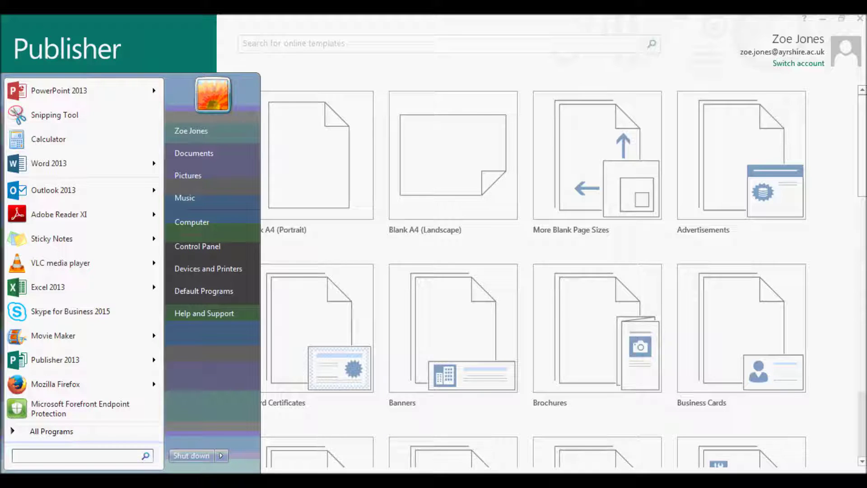
pyautogui.click(65, 359)
pyautogui.click(258, 223)
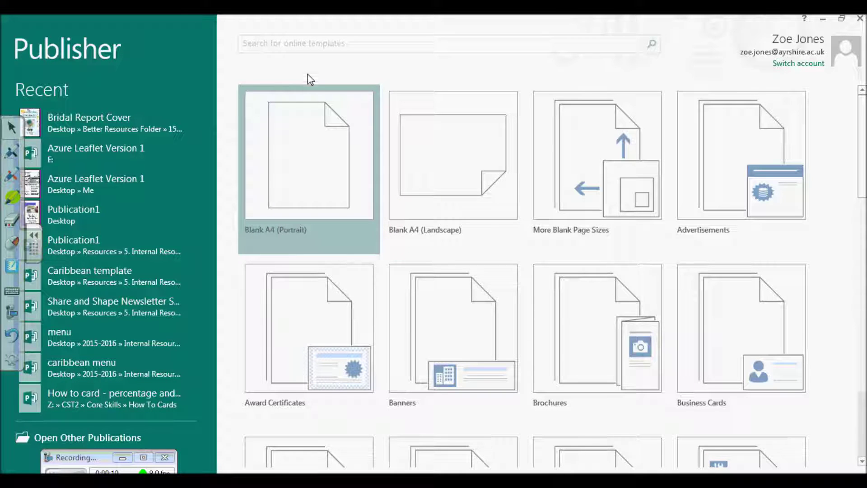
pyautogui.click(441, 120)
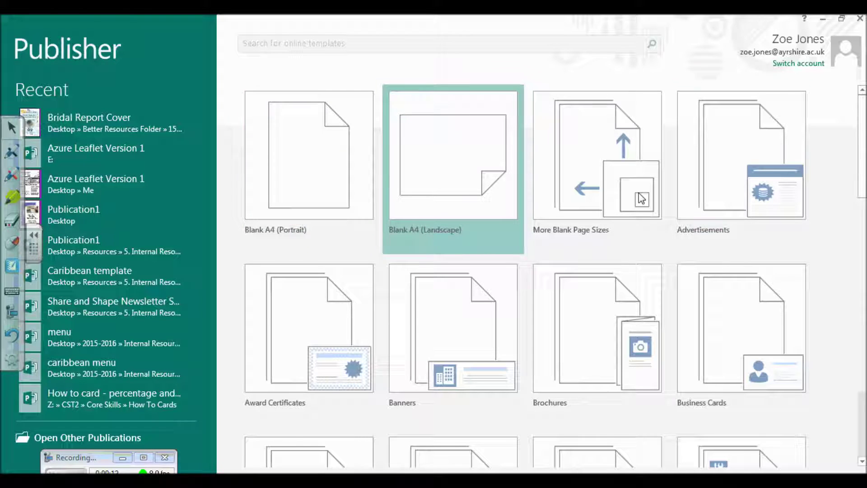
pyautogui.moveTo(862, 136); pyautogui.dragTo(862, 403)
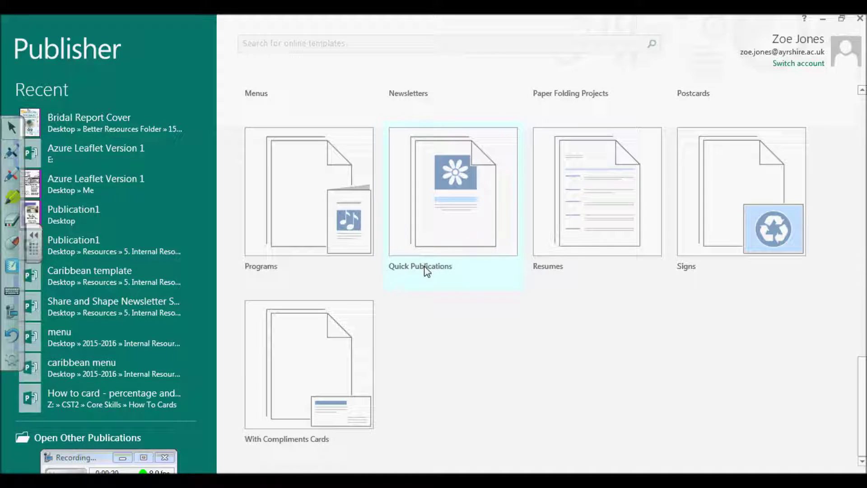
# Step: Create a Border Flowers quick publication using the large-picture-at-top layout
pyautogui.click(448, 213)
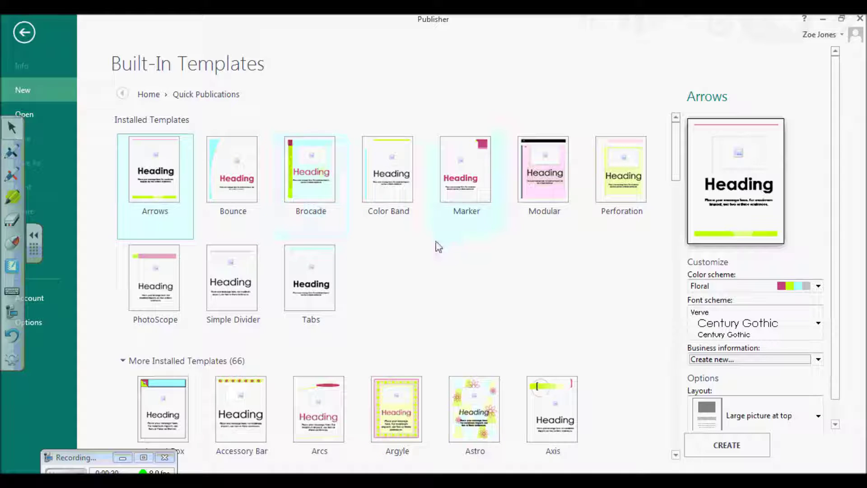
pyautogui.moveTo(678, 170); pyautogui.dragTo(679, 232)
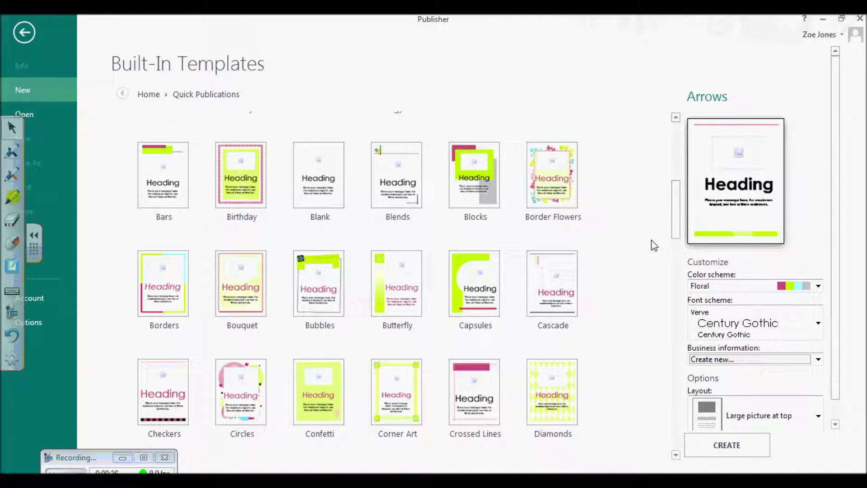
pyautogui.click(555, 199)
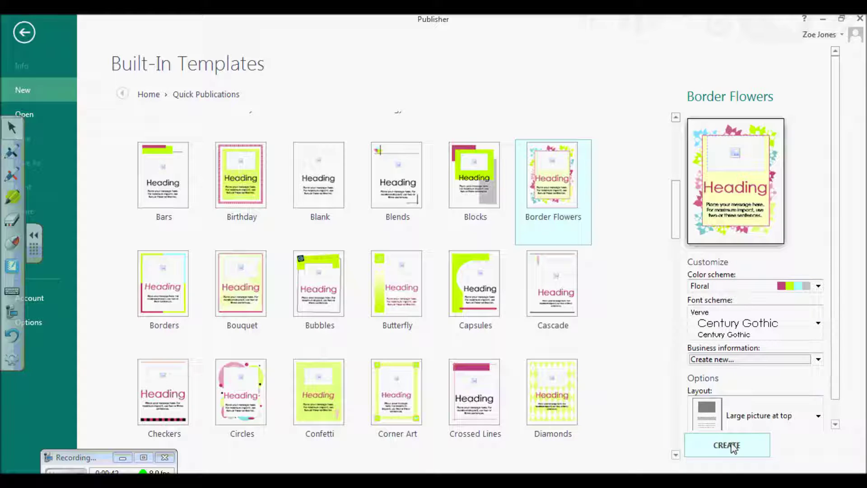
pyautogui.click(819, 416)
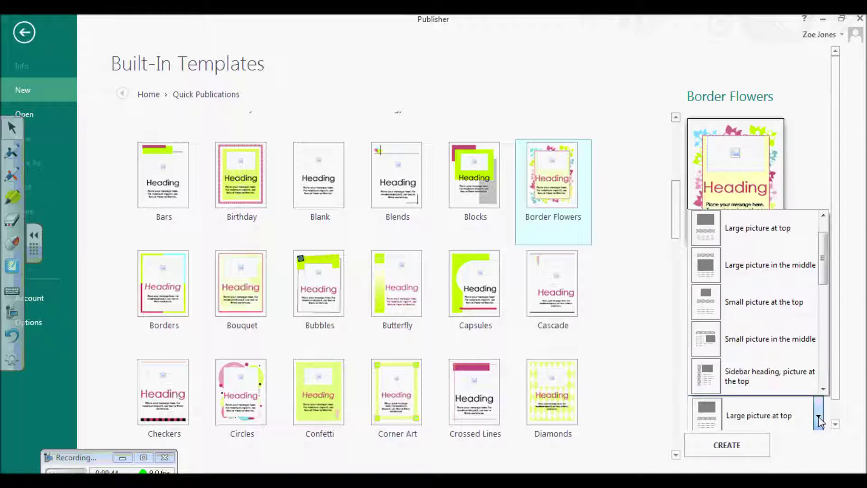
pyautogui.moveTo(823, 262); pyautogui.dragTo(823, 388)
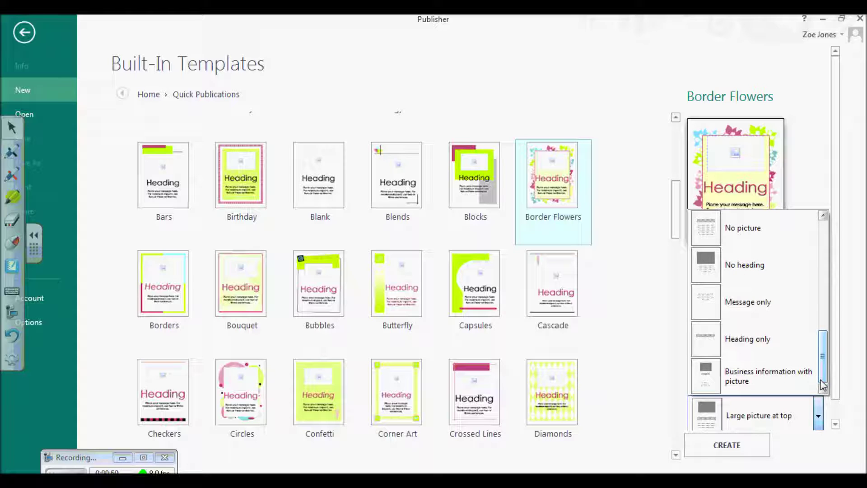
pyautogui.click(735, 446)
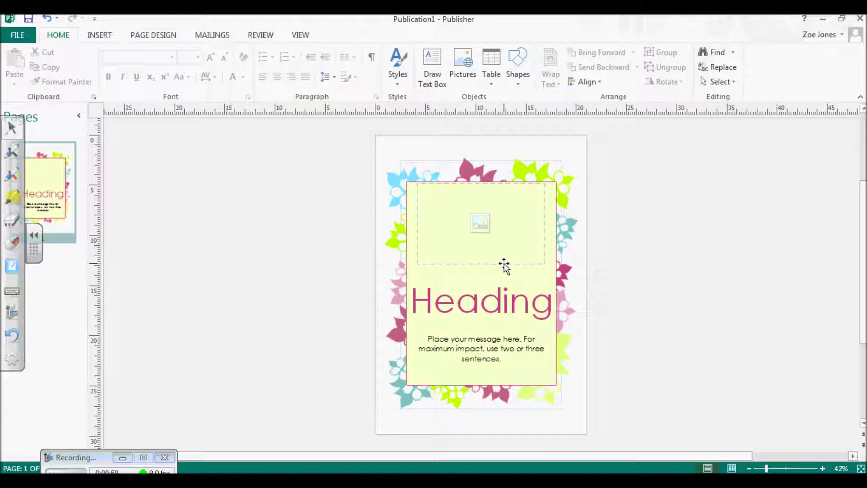
# Step: Replace the Heading placeholder text with 'Bridal Banquet Project'
pyautogui.click(506, 300)
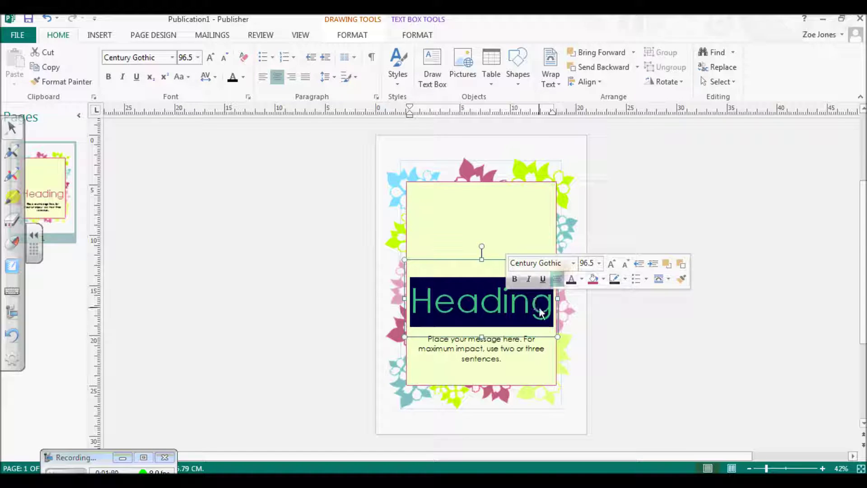
pyautogui.write('Bridal')
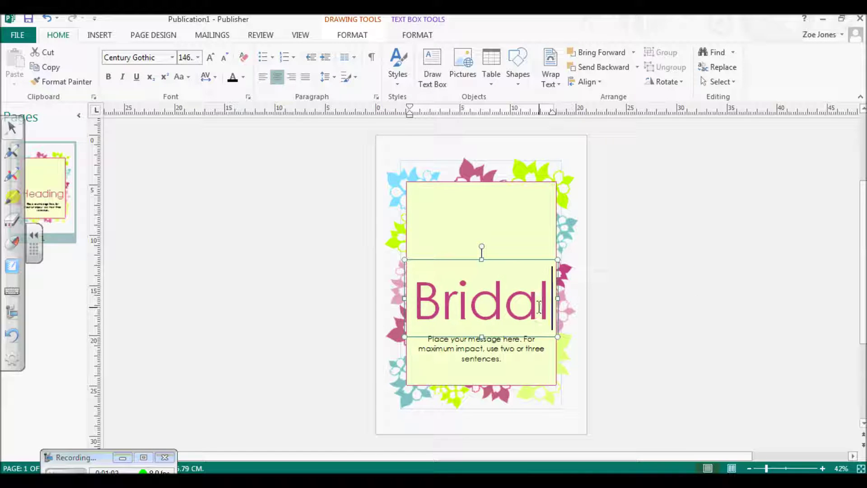
pyautogui.write(' Ban')
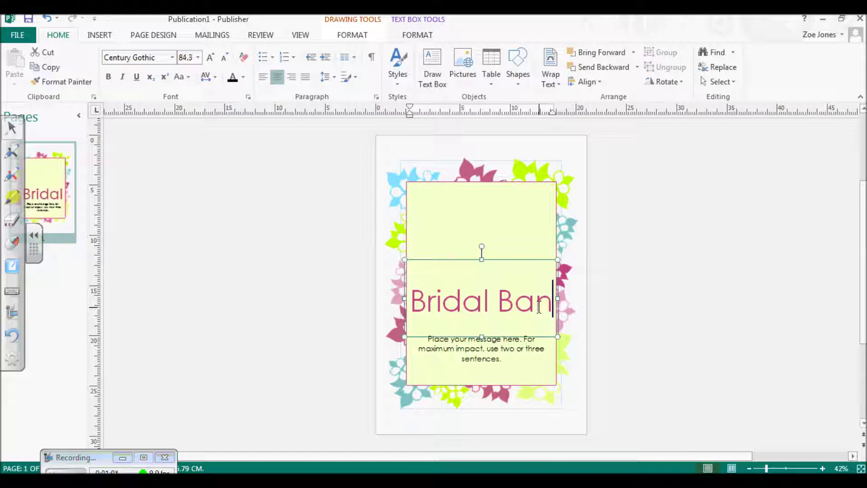
pyautogui.write('quet Project')
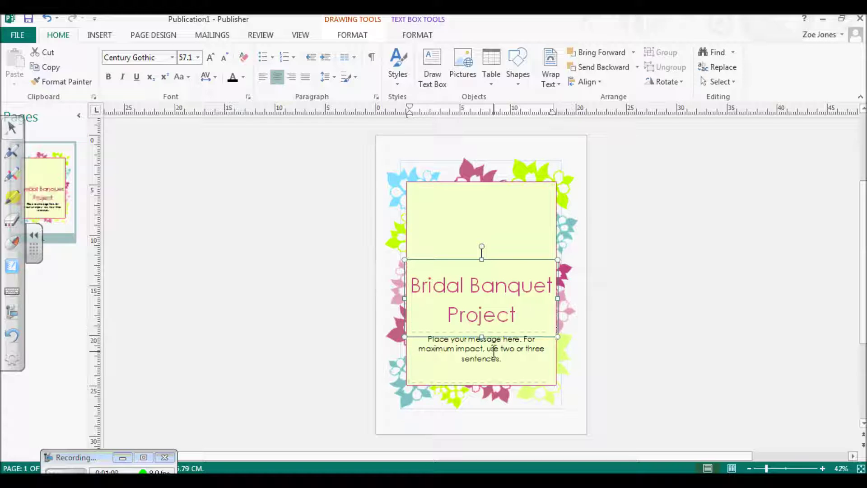
pyautogui.click(504, 364)
# Step: Enter Professional Cookery HNC, the student's name, the tutor's name and October 2016, then select them
pyautogui.write('Pr')
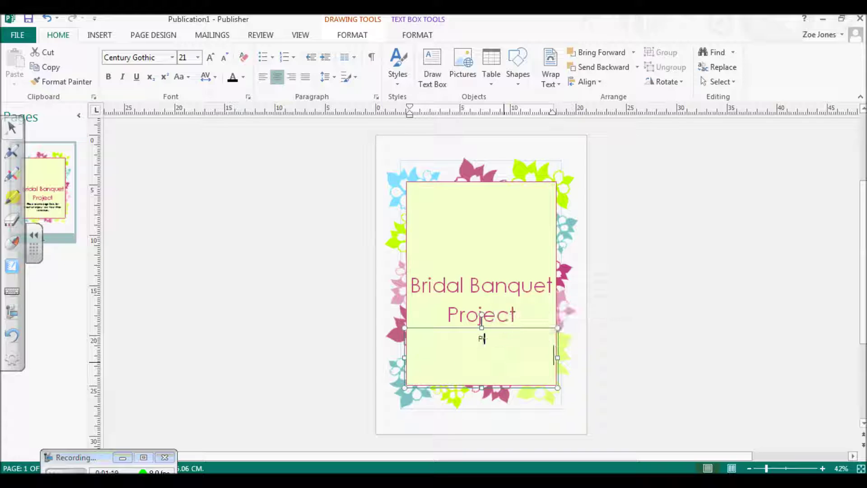
pyautogui.write('ofessional Coo')
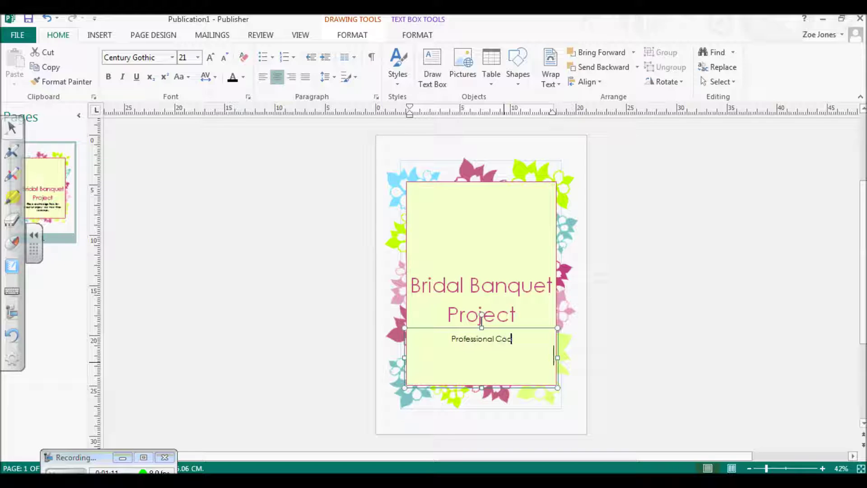
pyautogui.write('kery HNC')
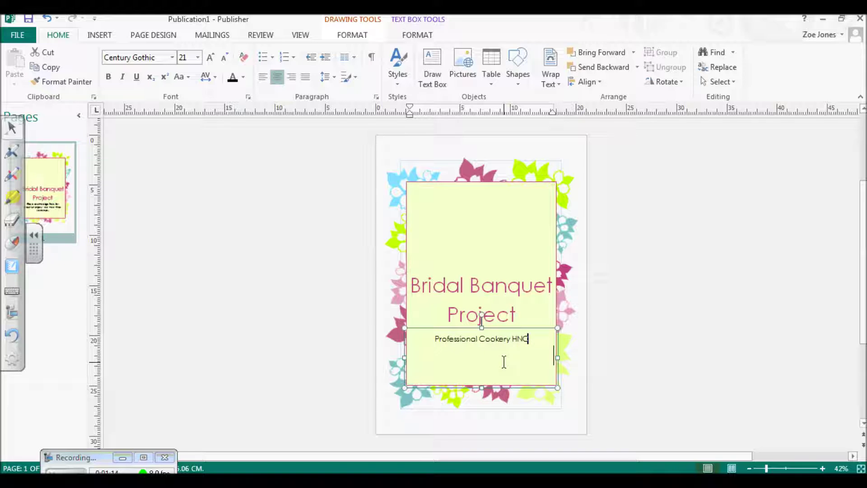
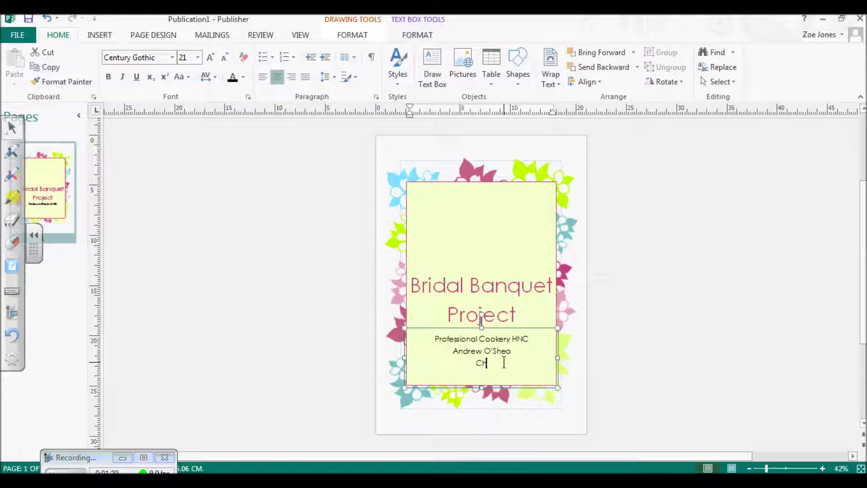
pyautogui.write('Chef Richardson')
pyautogui.write('October 2016')
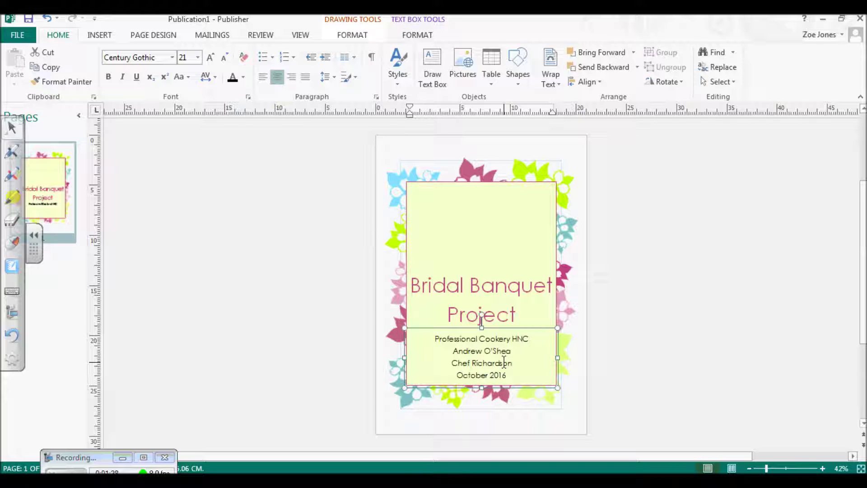
pyautogui.moveTo(512, 375); pyautogui.dragTo(433, 336)
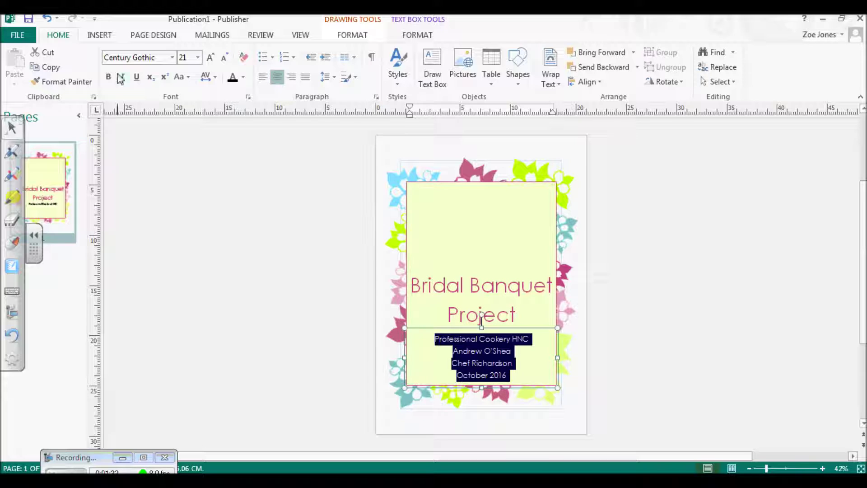
# Step: Format the selected message lines in Calibri Light at size 22
pyautogui.click(173, 58)
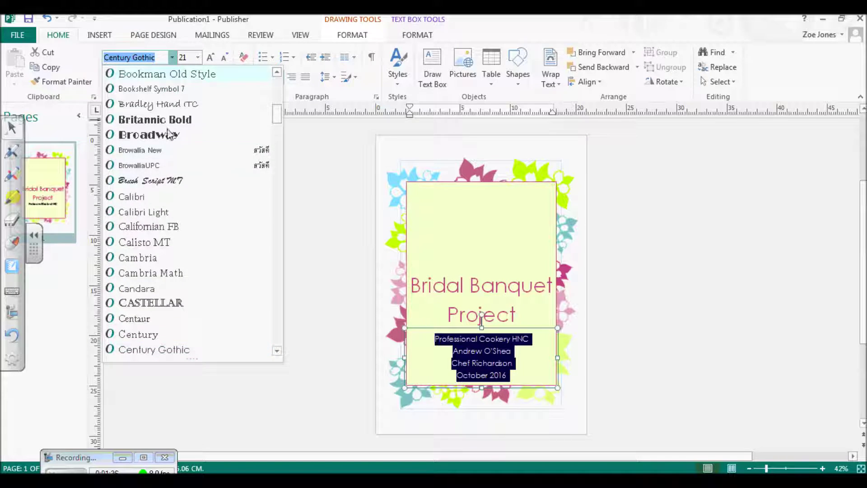
pyautogui.click(168, 213)
pyautogui.click(197, 58)
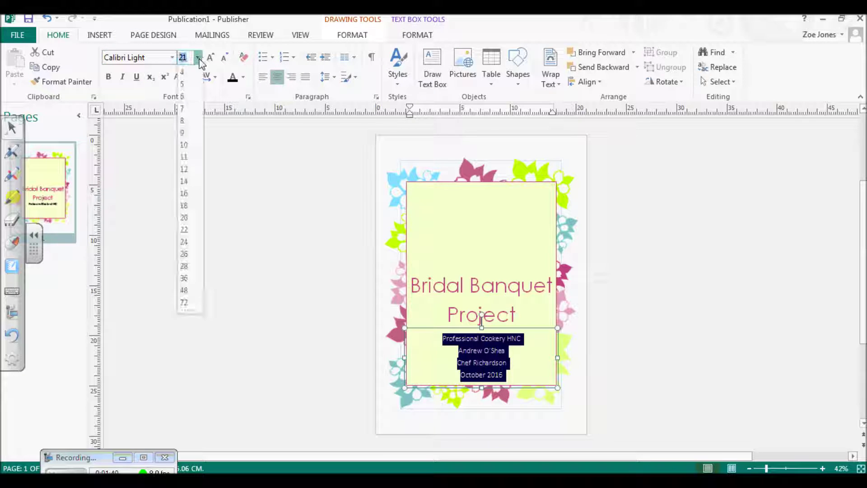
pyautogui.click(188, 231)
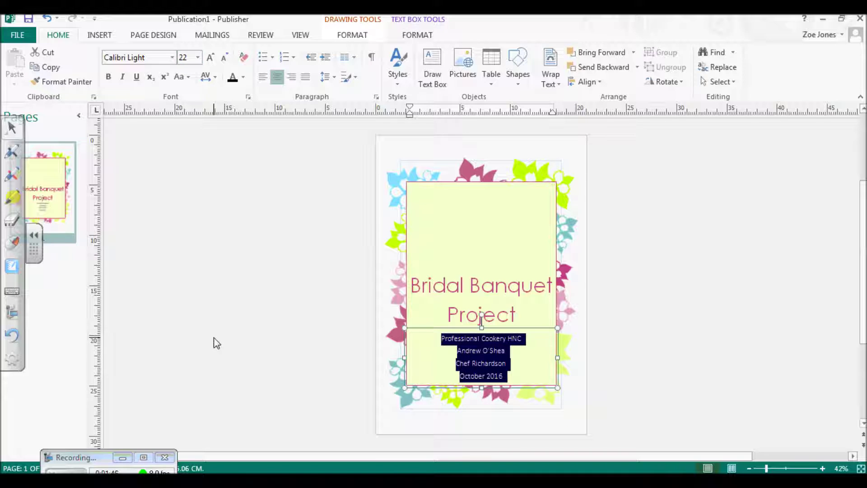
# Step: Select the 'Bridal Banquet Project' title and make it bold
pyautogui.click(531, 311)
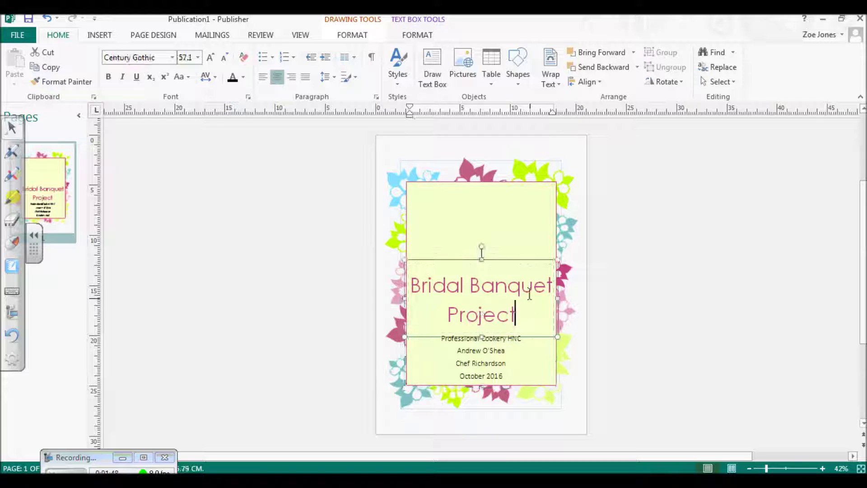
pyautogui.moveTo(516, 314); pyautogui.dragTo(410, 284)
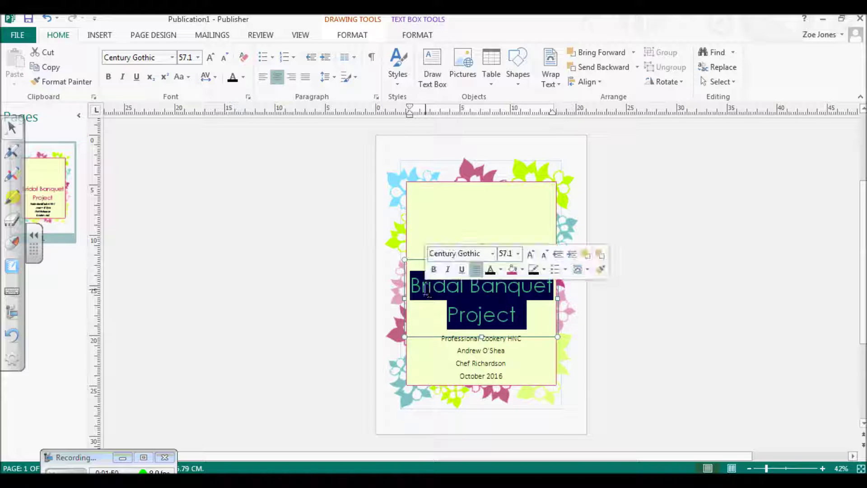
pyautogui.click(109, 77)
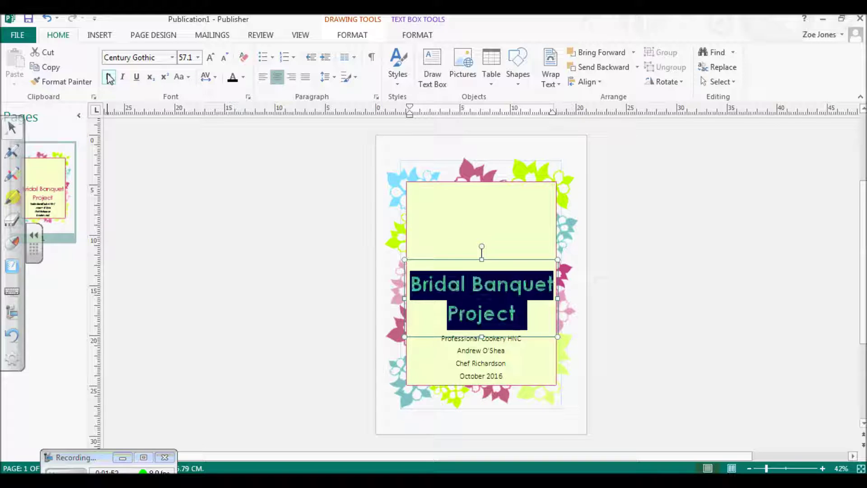
pyautogui.moveTo(492, 226)
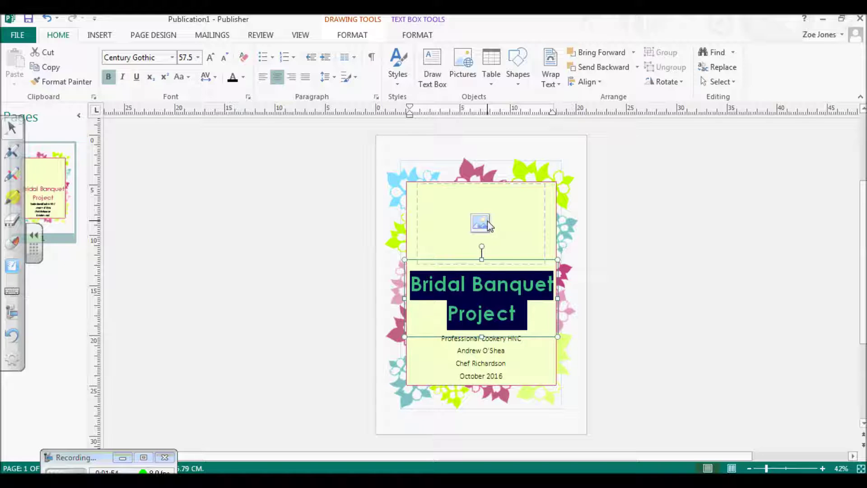
pyautogui.click(481, 224)
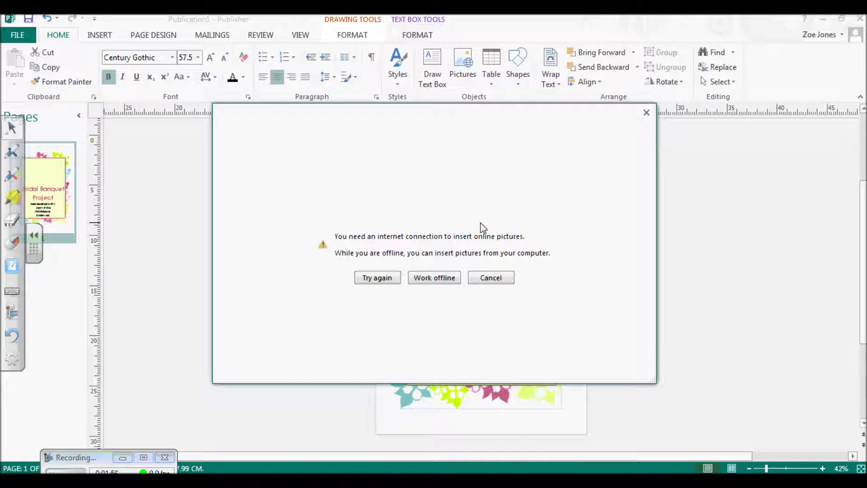
pyautogui.click(647, 113)
pyautogui.click(100, 35)
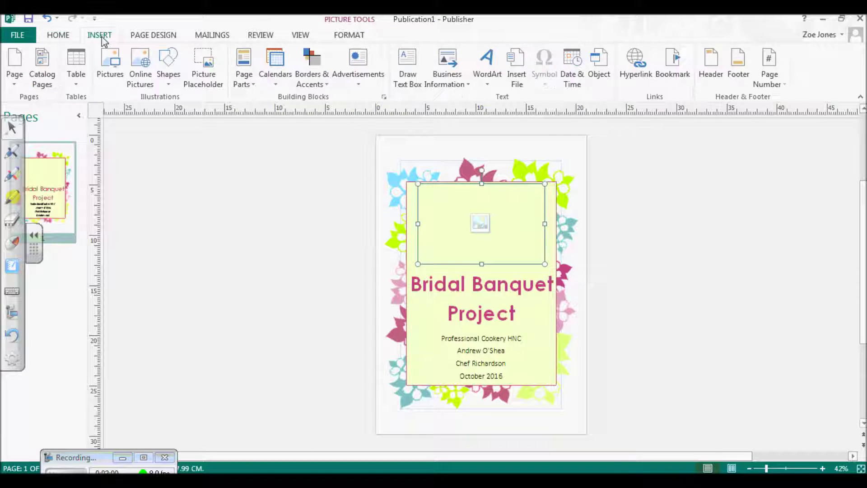
pyautogui.click(110, 63)
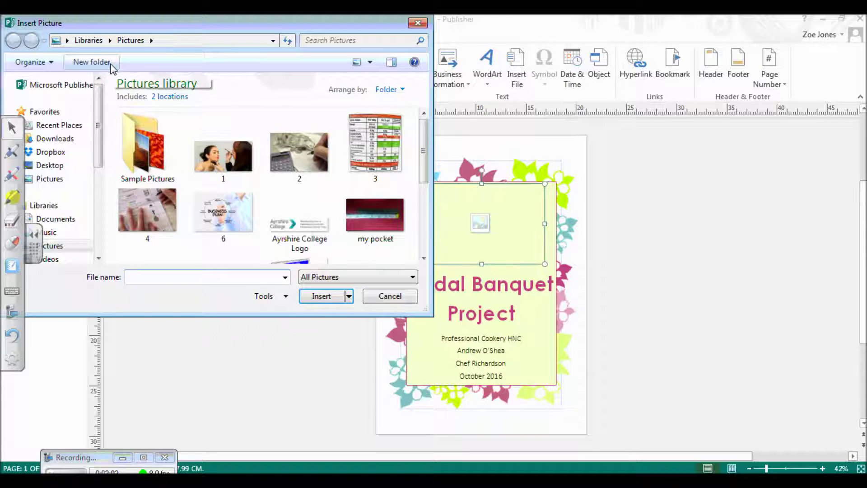
pyautogui.click(49, 165)
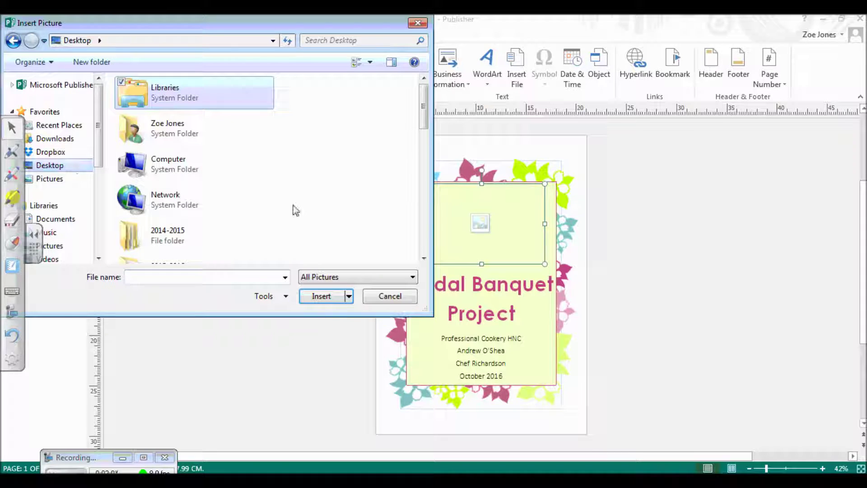
pyautogui.moveTo(424, 111); pyautogui.dragTo(424, 193)
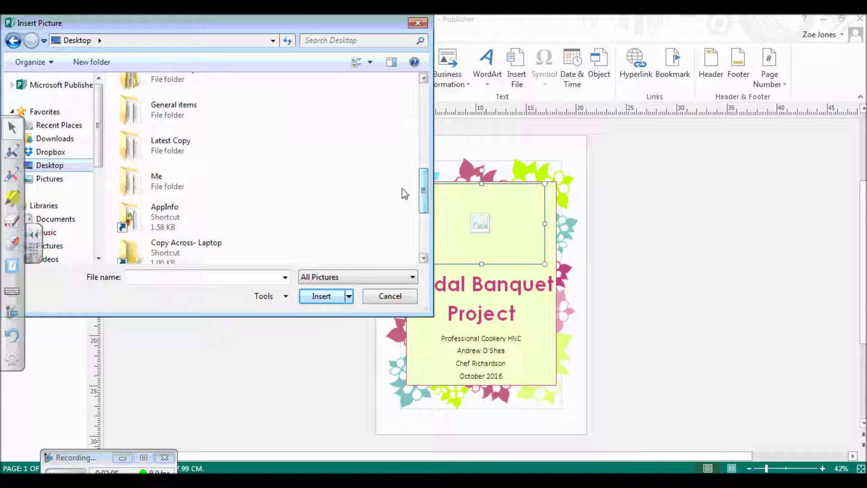
pyautogui.doubleClick(225, 188)
pyautogui.doubleClick(156, 113)
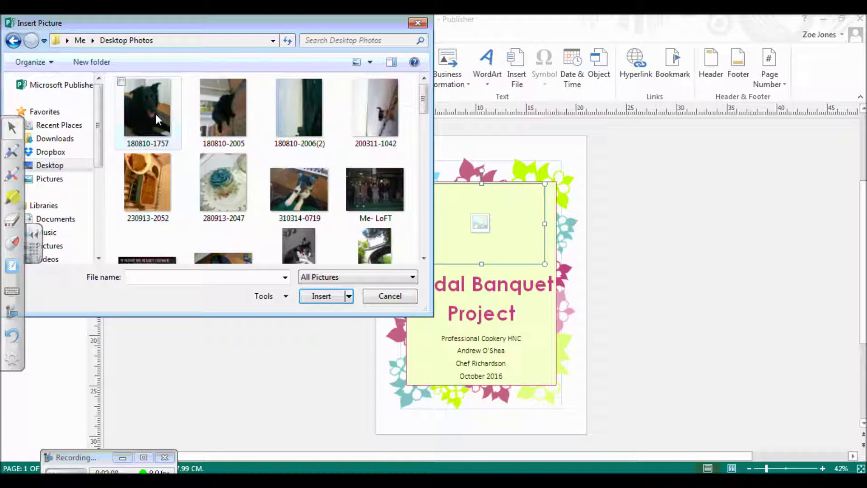
pyautogui.click(238, 187)
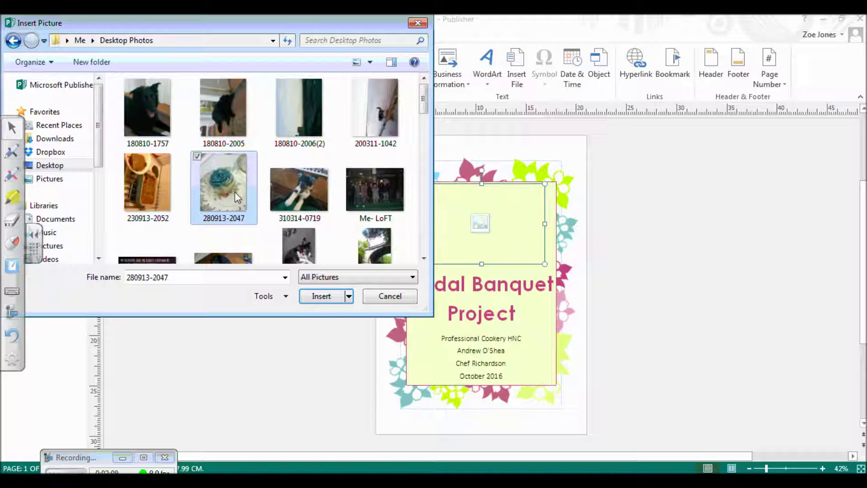
pyautogui.click(322, 296)
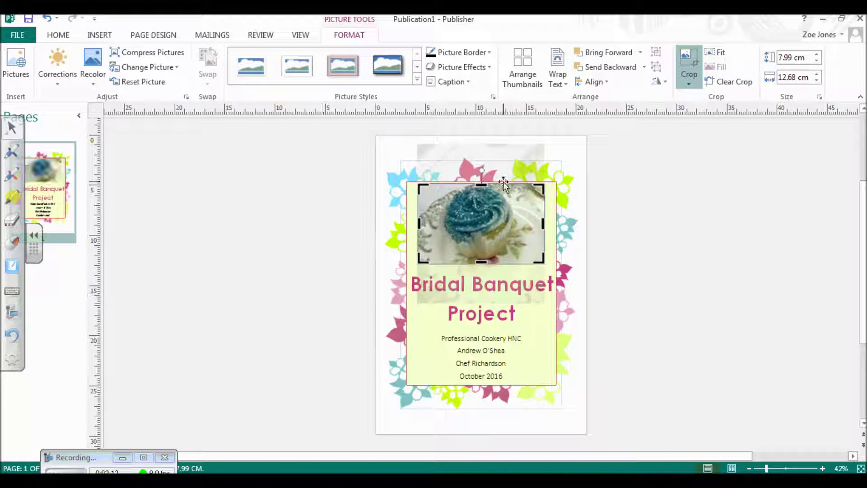
# Step: Shift the cupcake photo within its crop frame so the blue-iced cupcake sits centred
pyautogui.moveTo(509, 219); pyautogui.dragTo(511, 225)
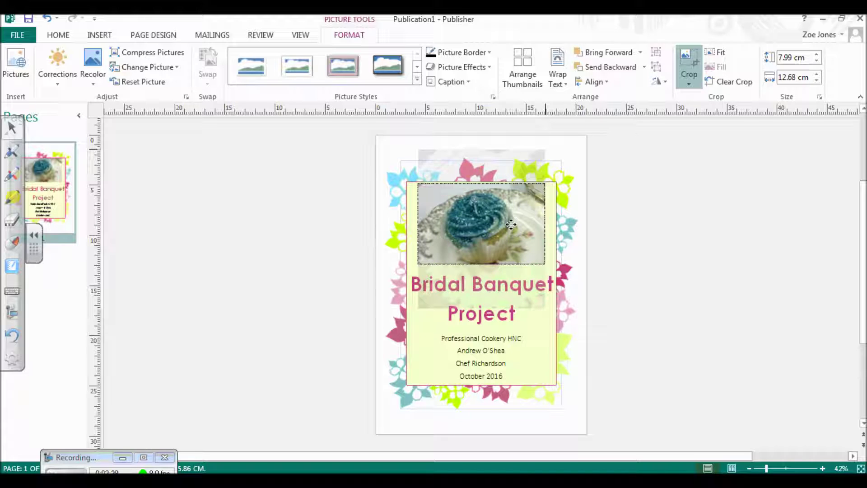
pyautogui.click(511, 224)
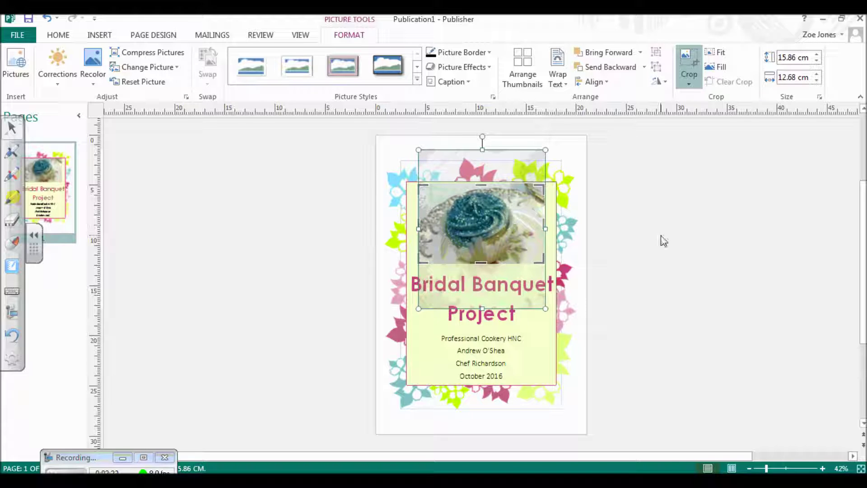
pyautogui.click(688, 246)
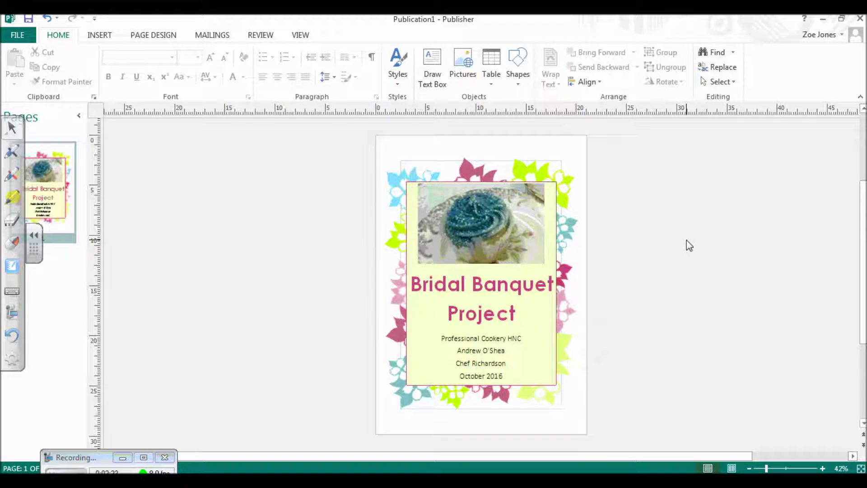
# Step: Apply the soft-edge style from the Picture Styles gallery to the cupcake photo
pyautogui.click(532, 221)
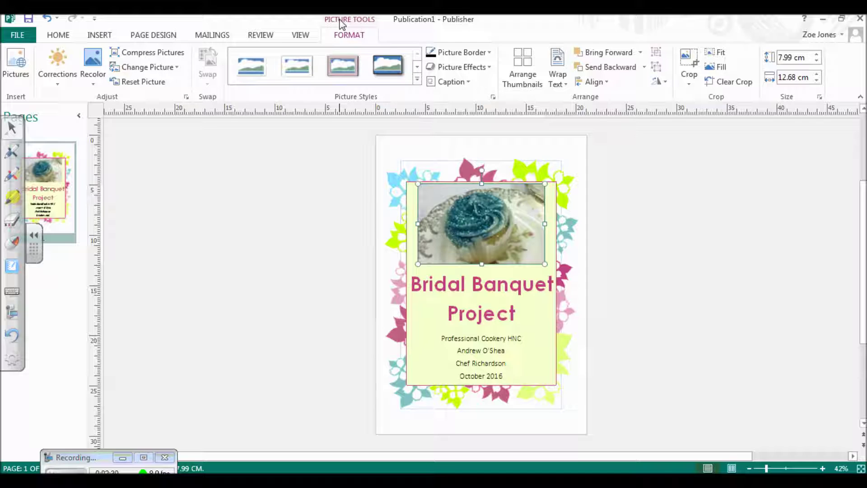
pyautogui.click(417, 81)
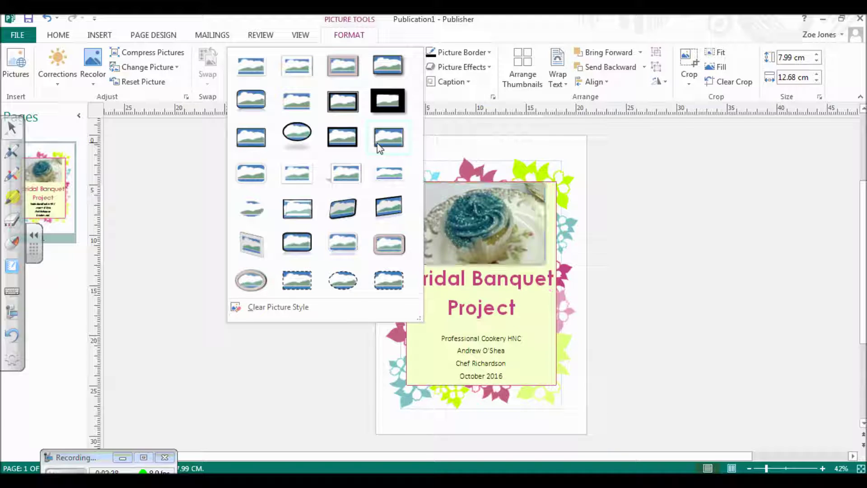
pyautogui.click(295, 93)
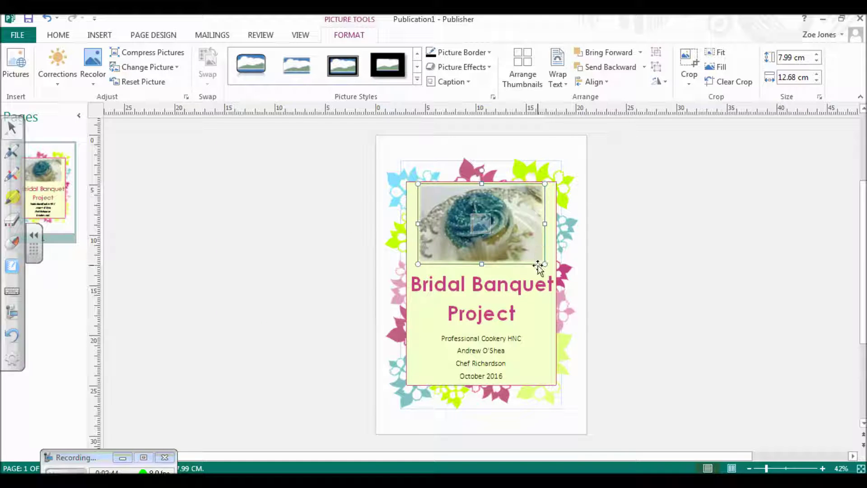
# Step: Drag the pink and green border flower pieces to new spots near the page bottom
pyautogui.click(707, 276)
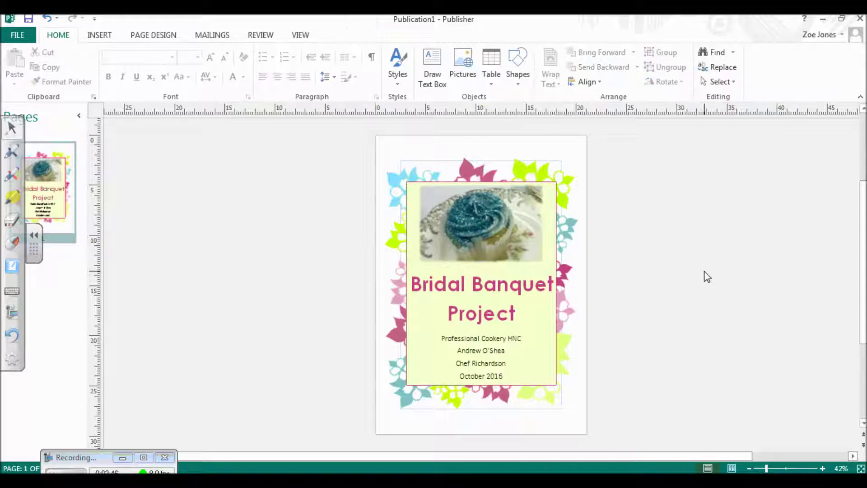
pyautogui.moveTo(566, 276); pyautogui.dragTo(576, 173)
pyautogui.moveTo(469, 171); pyautogui.dragTo(461, 163)
pyautogui.moveTo(398, 280); pyautogui.dragTo(383, 289)
pyautogui.moveTo(415, 333); pyautogui.dragTo(507, 427)
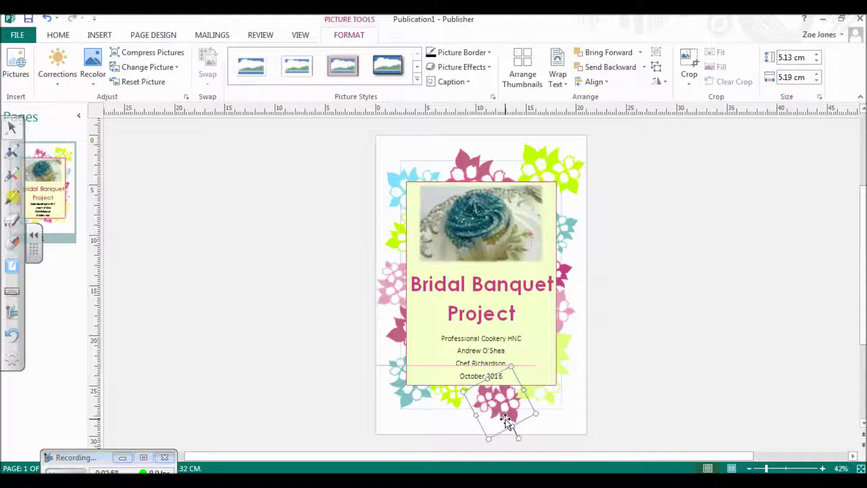
pyautogui.moveTo(452, 399); pyautogui.dragTo(441, 402)
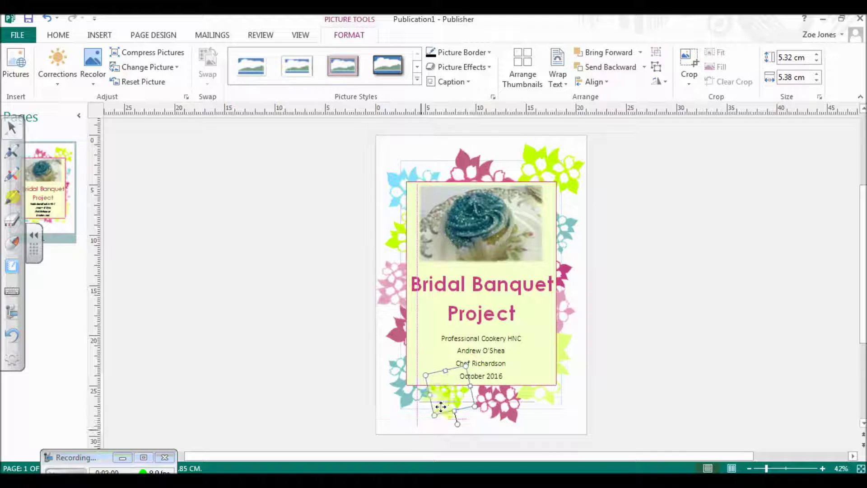
pyautogui.click(562, 367)
pyautogui.moveTo(563, 349); pyautogui.dragTo(579, 351)
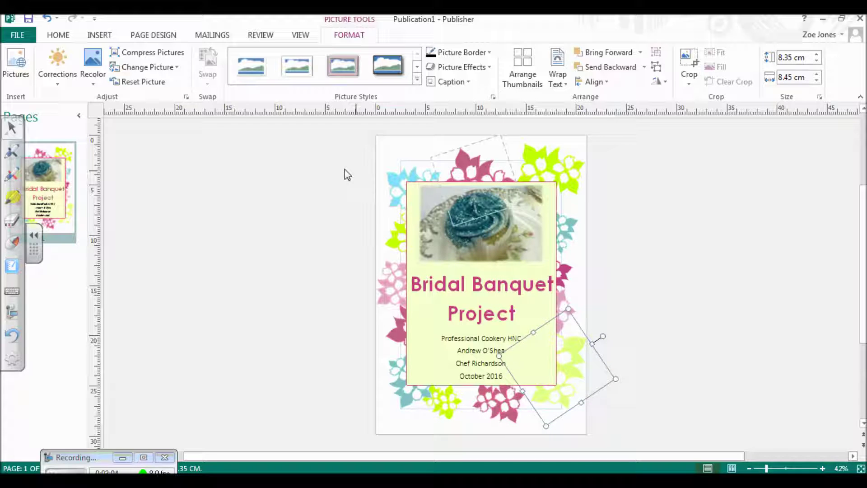
pyautogui.click(57, 36)
# Step: Choose Peach from the Page Design Schemes gallery to recolour the cover page
pyautogui.click(163, 36)
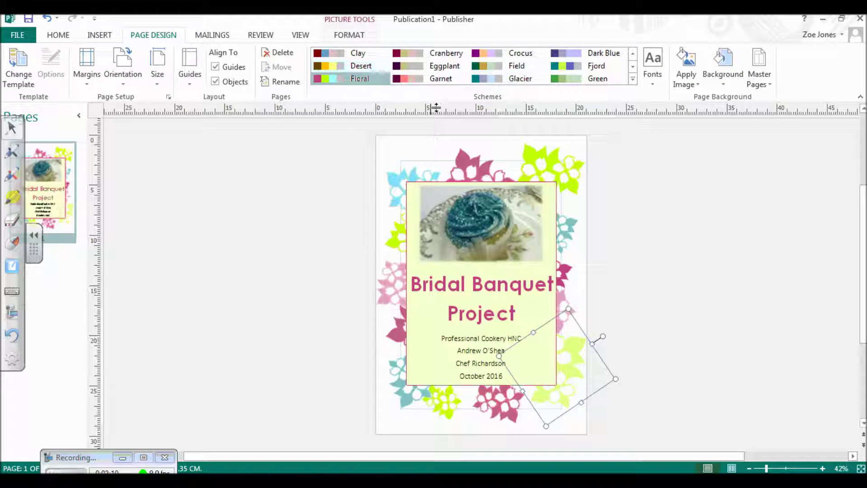
pyautogui.click(633, 79)
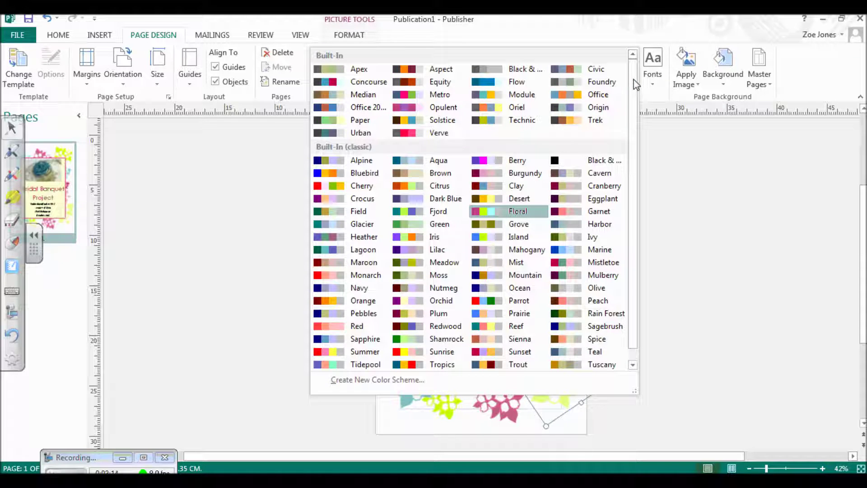
pyautogui.moveTo(633, 80); pyautogui.dragTo(636, 93)
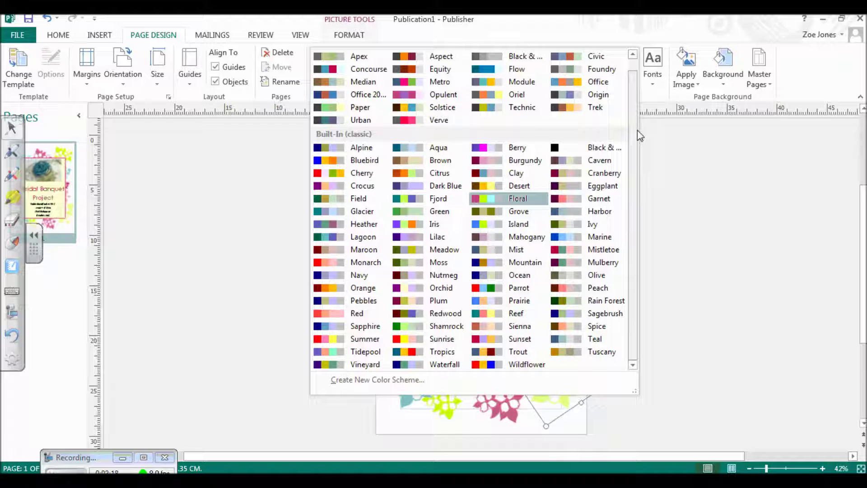
pyautogui.click(568, 295)
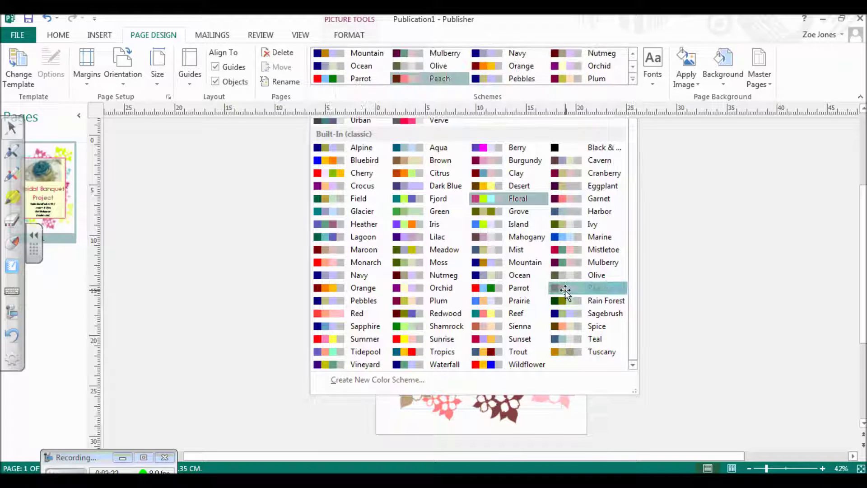
pyautogui.click(707, 227)
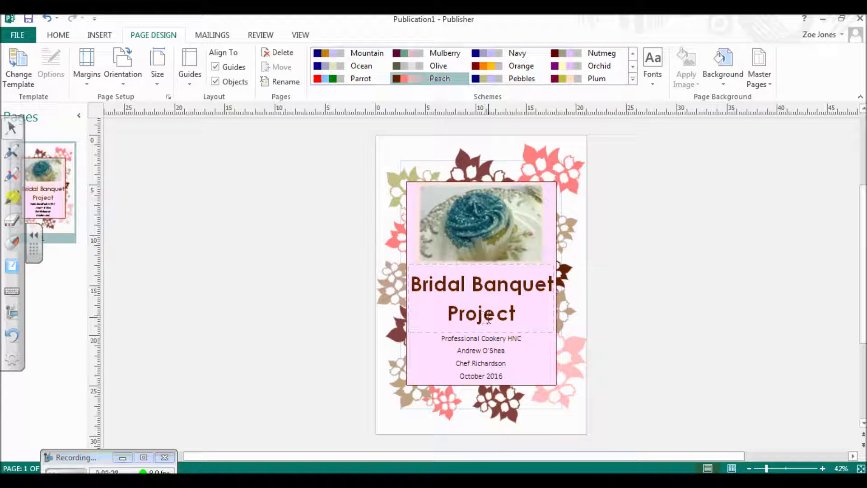
# Step: Remove the outline from the pink box behind the title
pyautogui.click(551, 248)
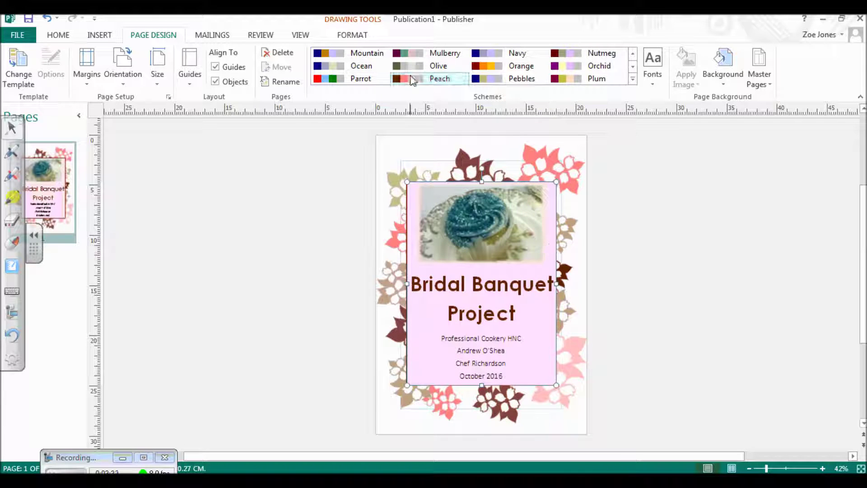
pyautogui.click(352, 35)
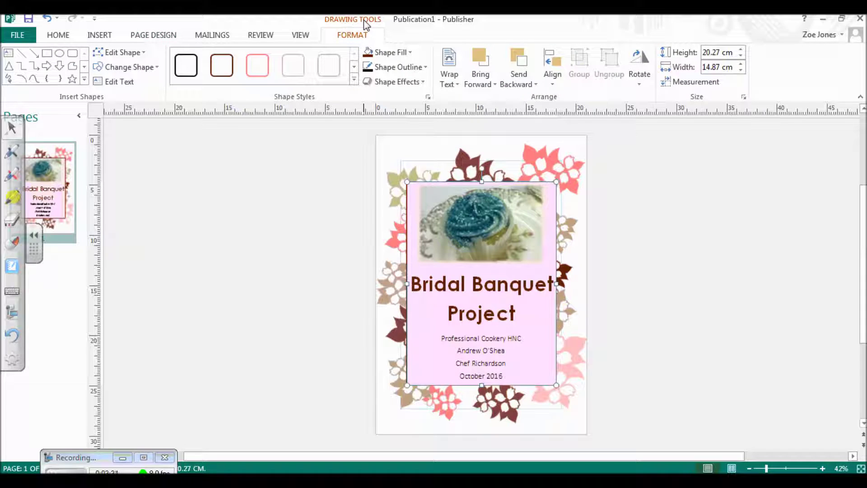
pyautogui.click(424, 68)
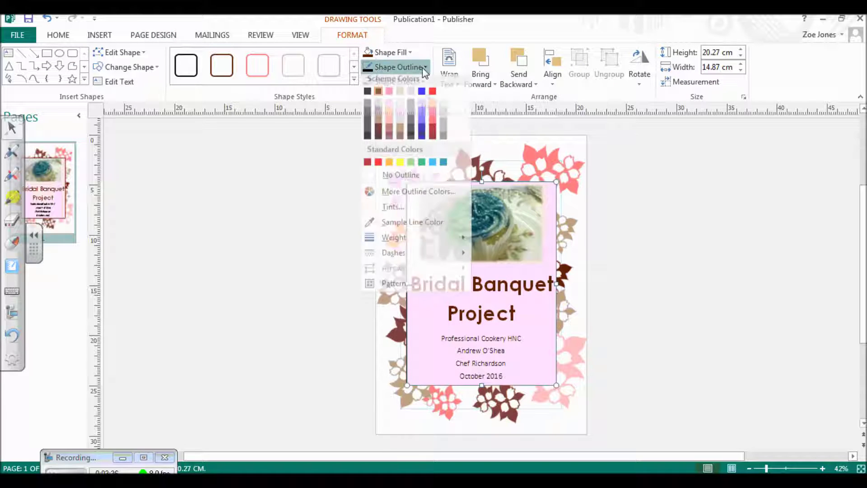
pyautogui.click(400, 180)
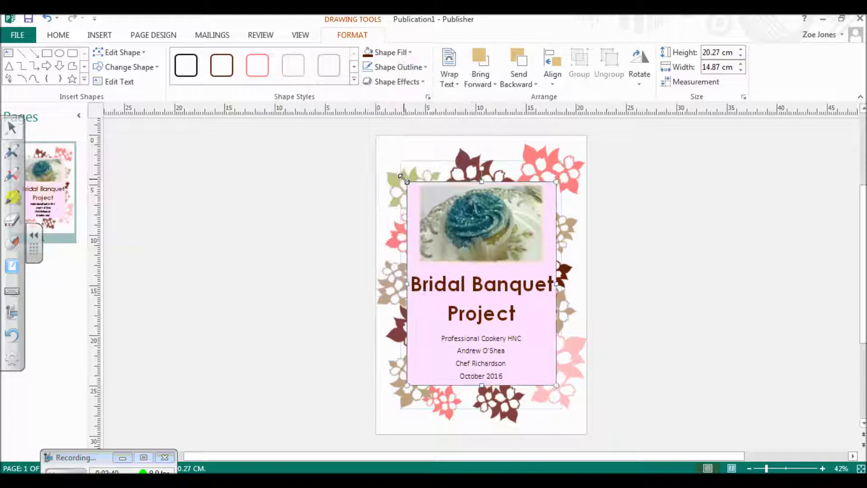
pyautogui.click(671, 237)
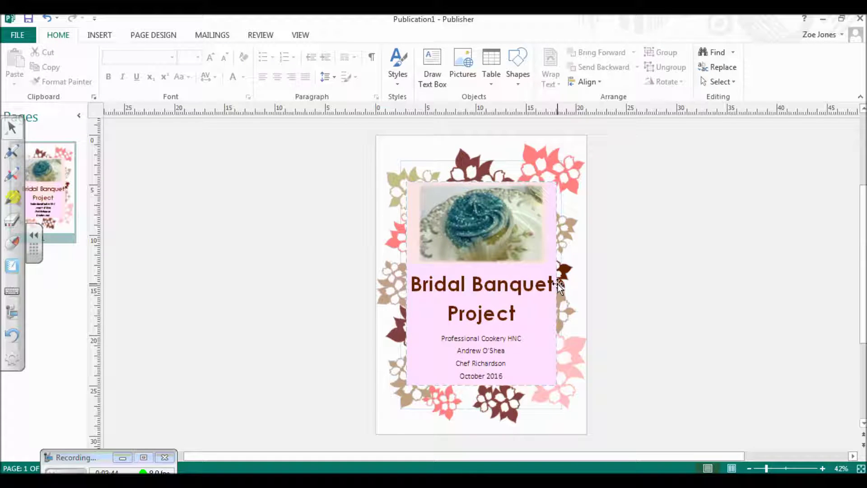
# Step: Fill the title box with the coral scheme colour instead of pale pink
pyautogui.click(552, 241)
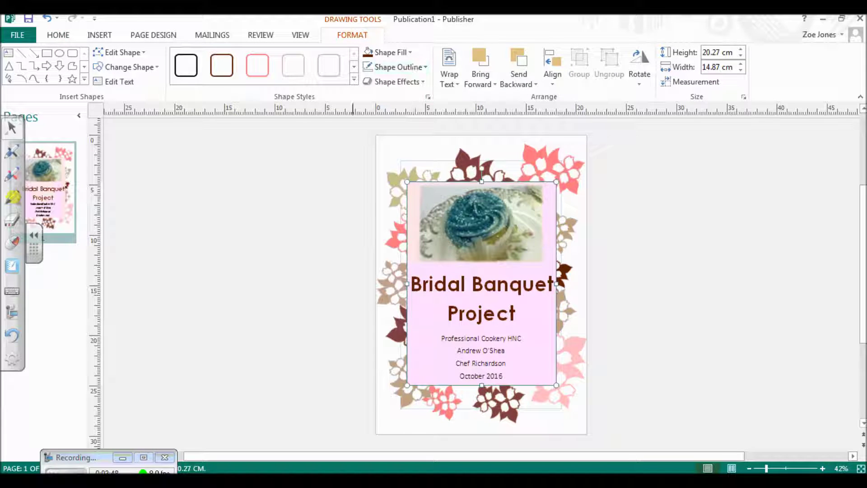
pyautogui.click(408, 54)
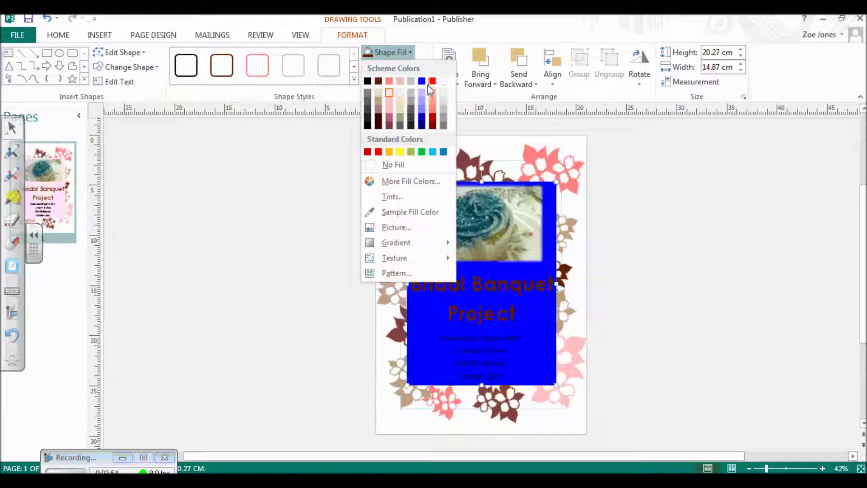
pyautogui.click(434, 109)
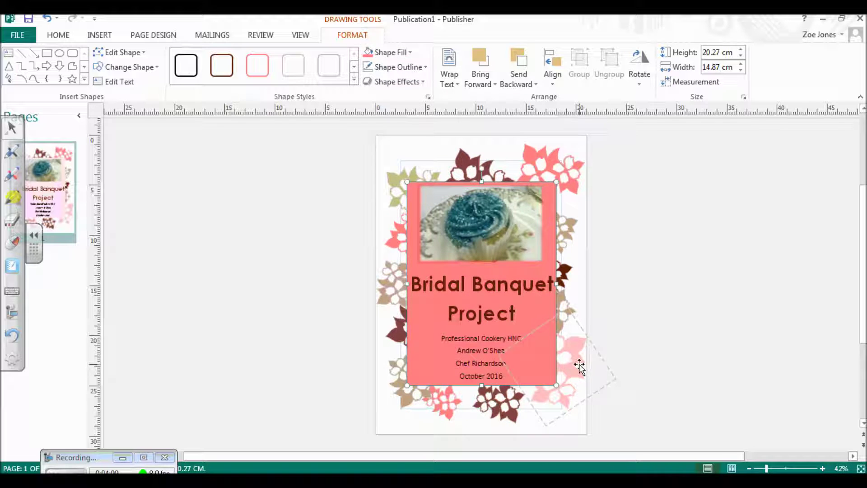
pyautogui.click(680, 367)
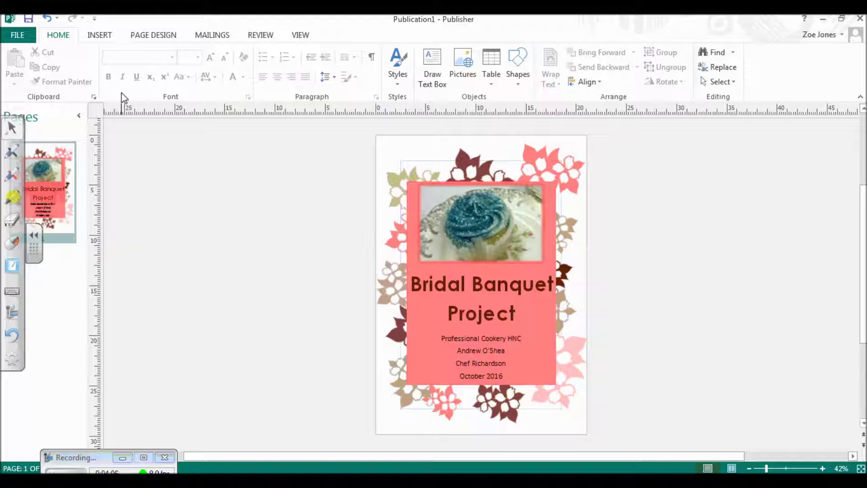
# Step: Save the publication to the Desktop as a JPEG file named 'Cover Page'
pyautogui.click(21, 35)
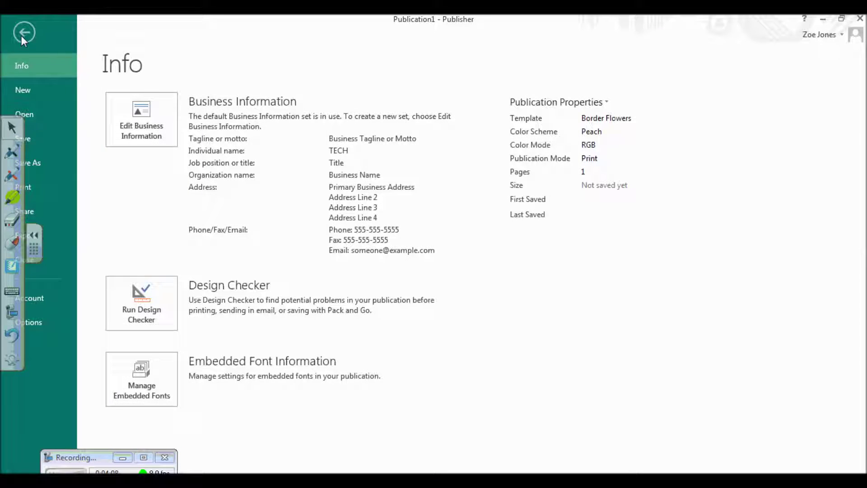
pyautogui.click(41, 164)
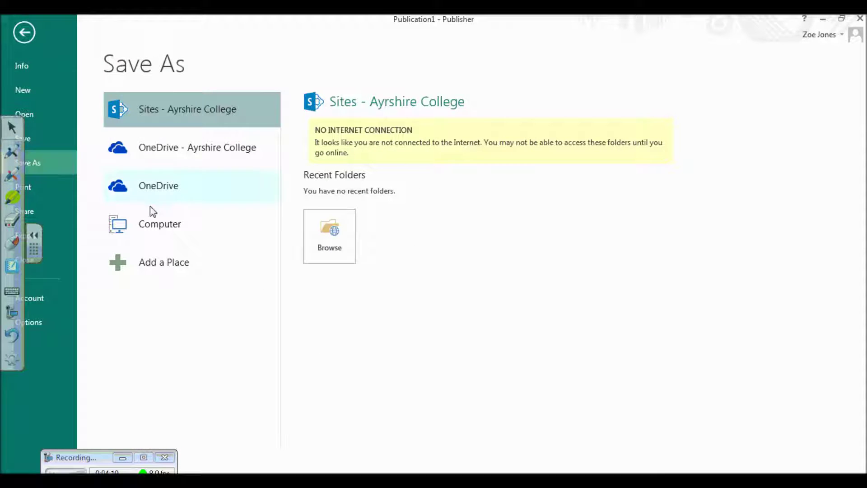
pyautogui.click(172, 234)
pyautogui.click(332, 312)
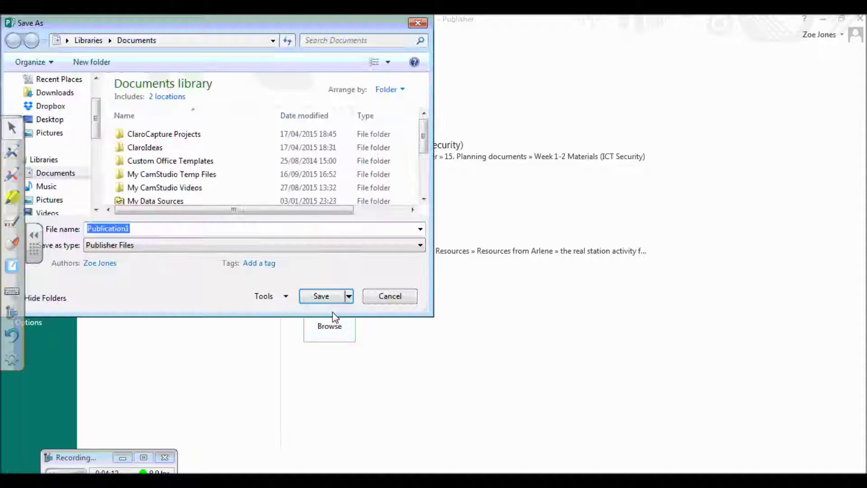
pyautogui.click(49, 119)
pyautogui.click(160, 226)
pyautogui.write('Cover Page')
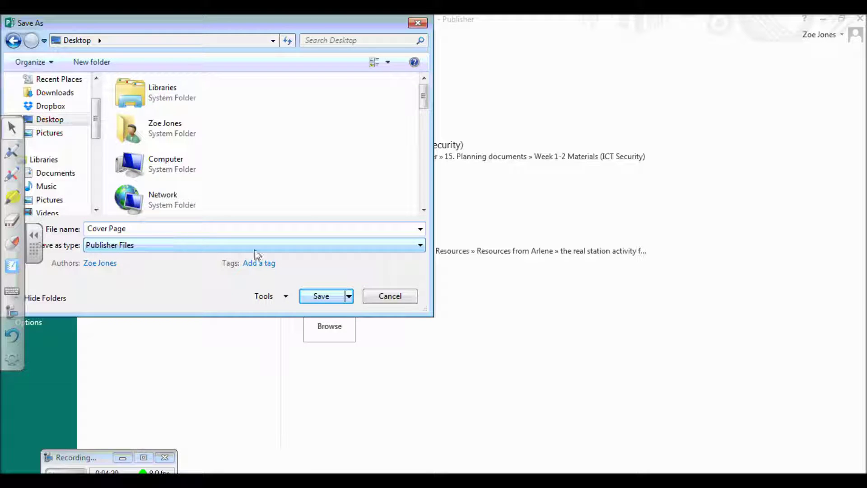
pyautogui.click(421, 245)
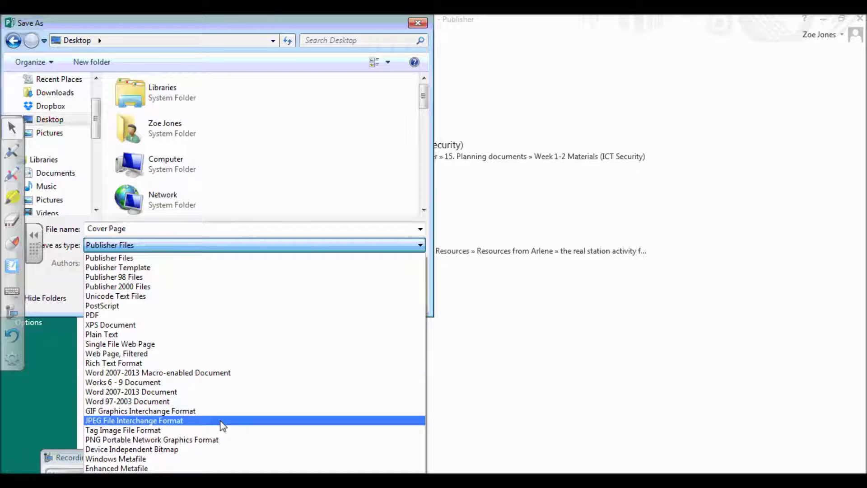
pyautogui.click(95, 421)
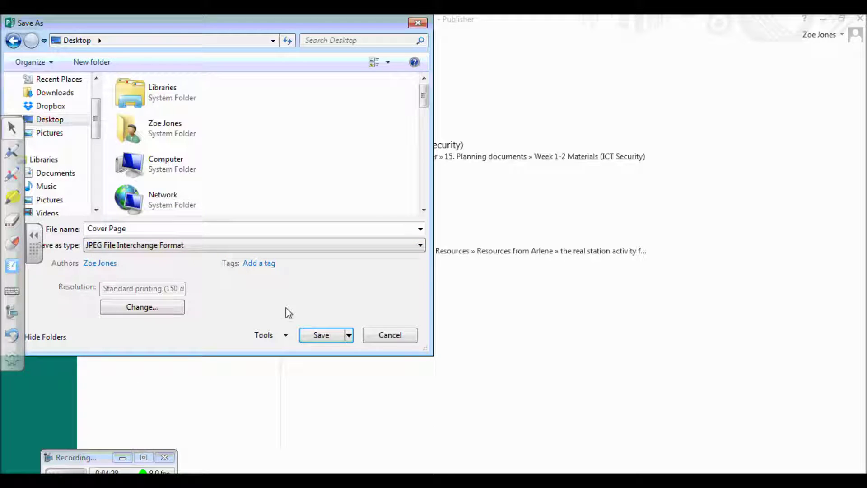
pyautogui.click(321, 335)
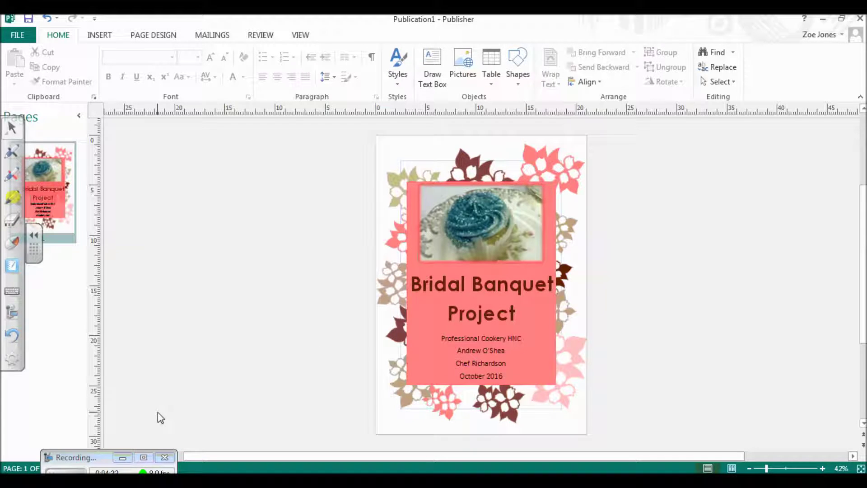
# Step: Launch Word 2013 from the Start menu with a maximized blank document
pyautogui.click(14, 474)
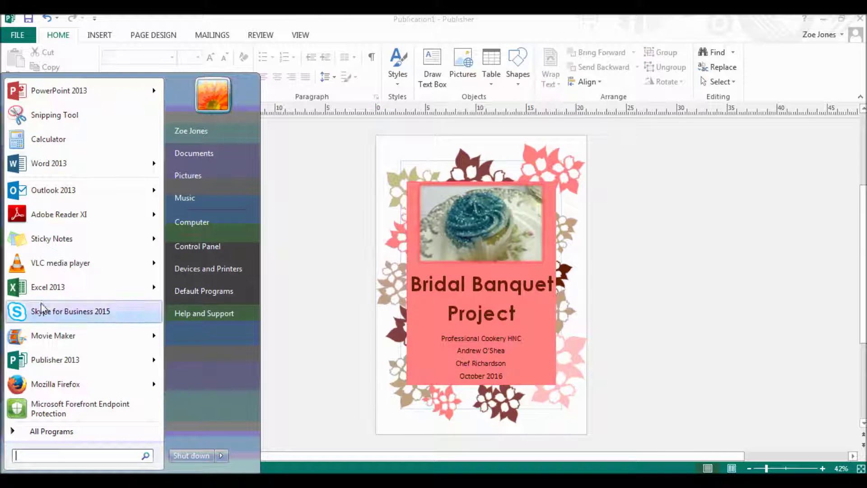
pyautogui.click(50, 163)
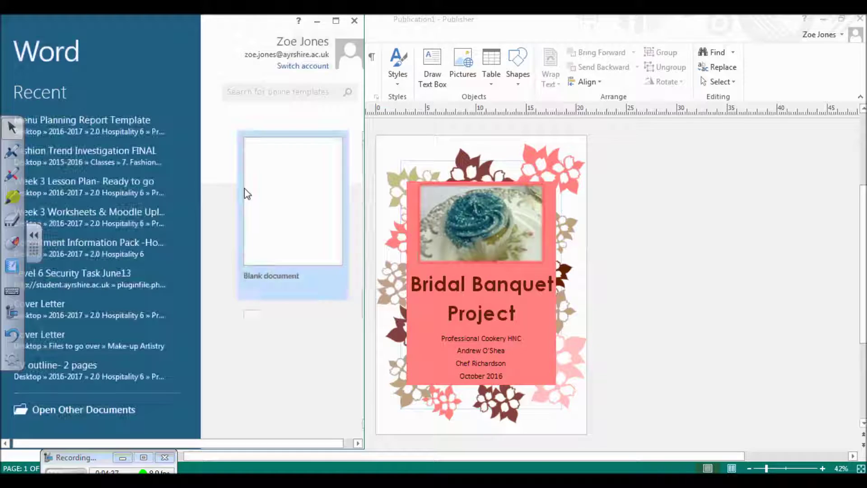
pyautogui.click(278, 203)
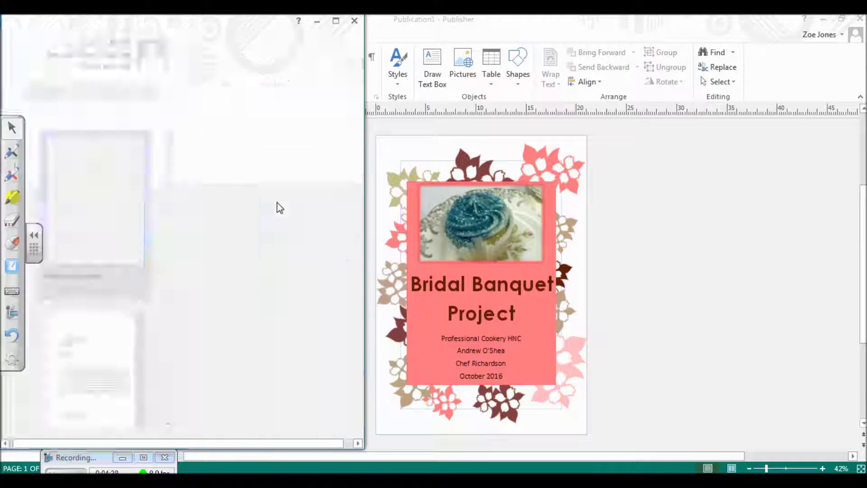
pyautogui.click(337, 21)
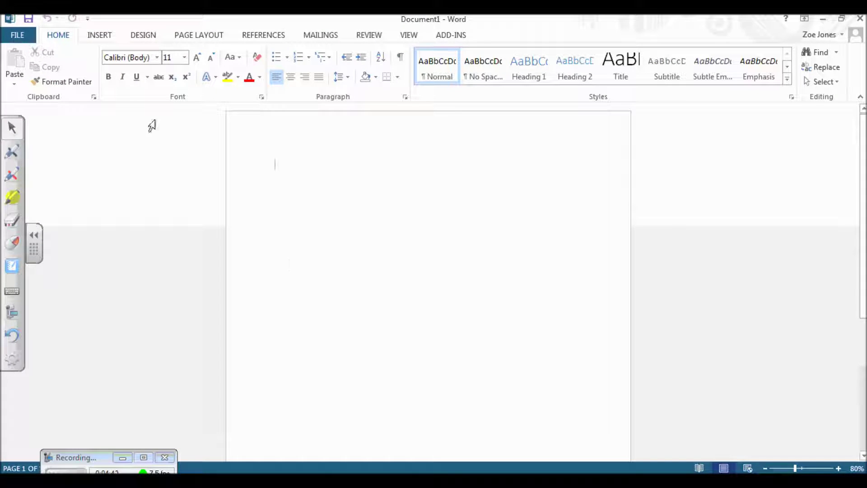
# Step: Insert the 'Cover Page' JPEG from the Desktop into the Word document
pyautogui.click(108, 36)
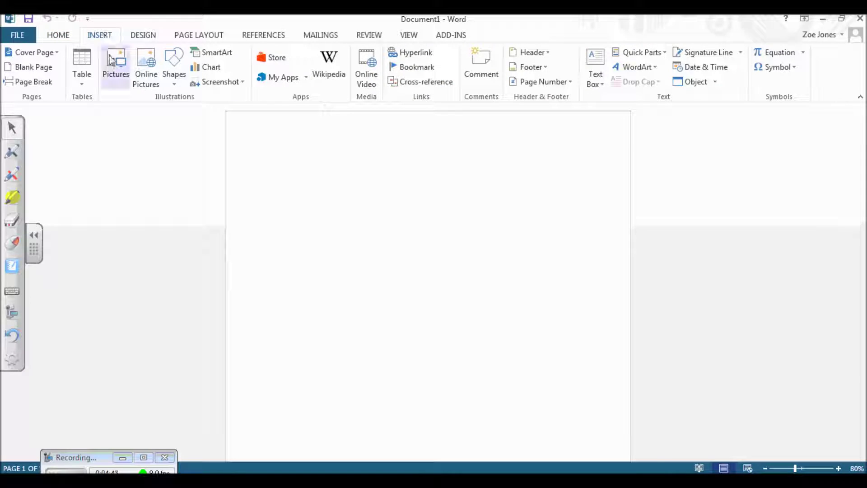
pyautogui.click(117, 70)
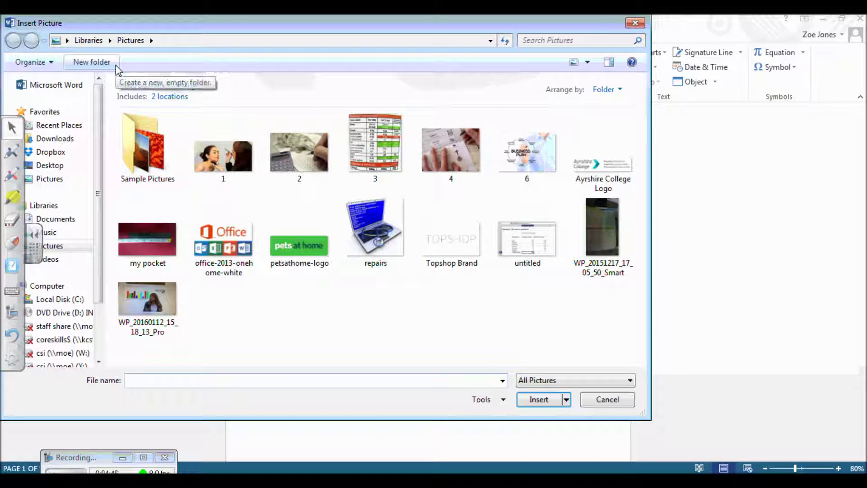
pyautogui.click(63, 166)
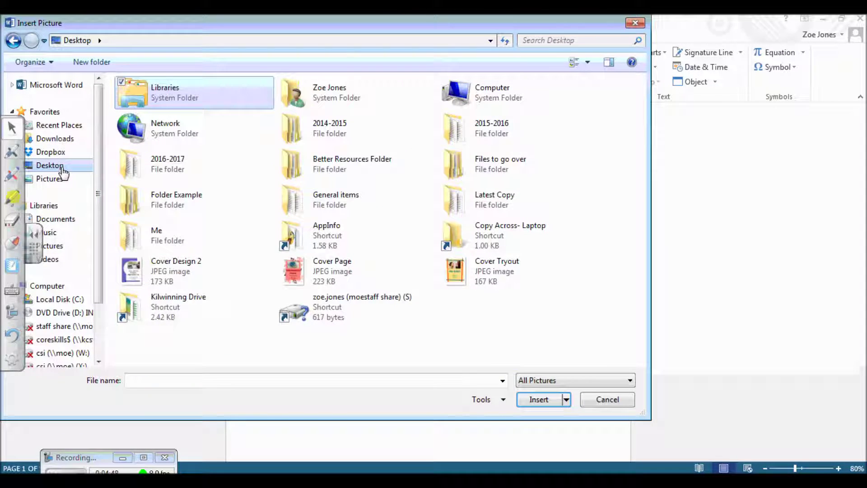
pyautogui.click(305, 262)
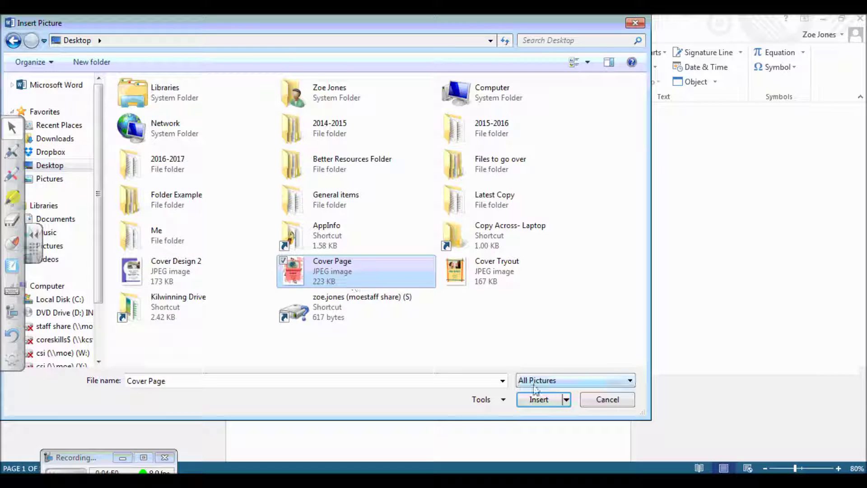
pyautogui.click(539, 401)
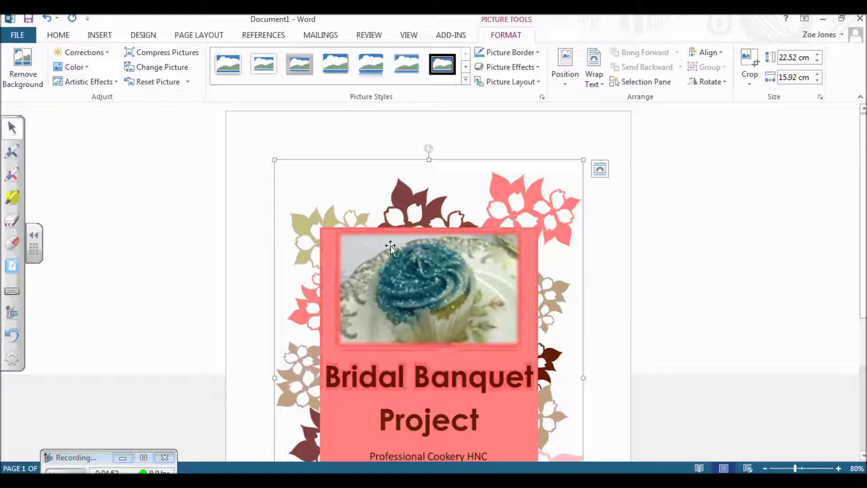
# Step: Zoom out and set the cover picture's text wrapping to Behind Text
pyautogui.click(765, 468)
pyautogui.click(765, 468)
pyautogui.click(766, 469)
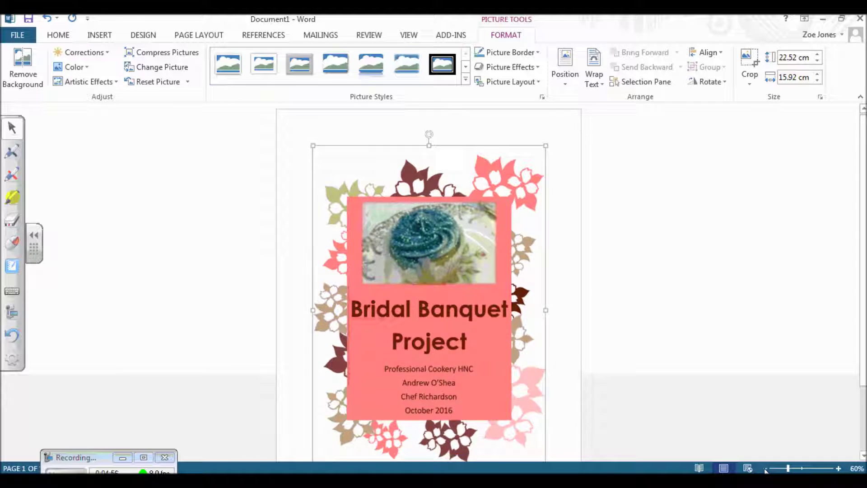
pyautogui.click(765, 468)
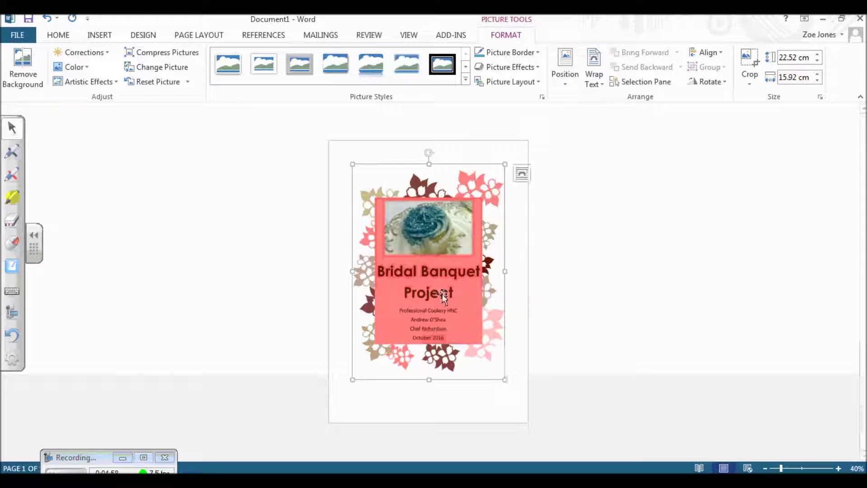
pyautogui.moveTo(435, 257); pyautogui.dragTo(432, 223)
pyautogui.rightClick(432, 224)
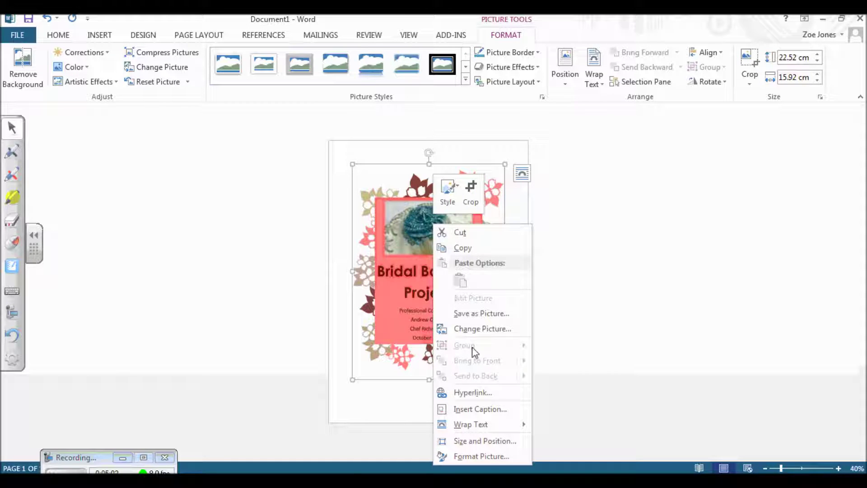
pyautogui.moveTo(485, 421)
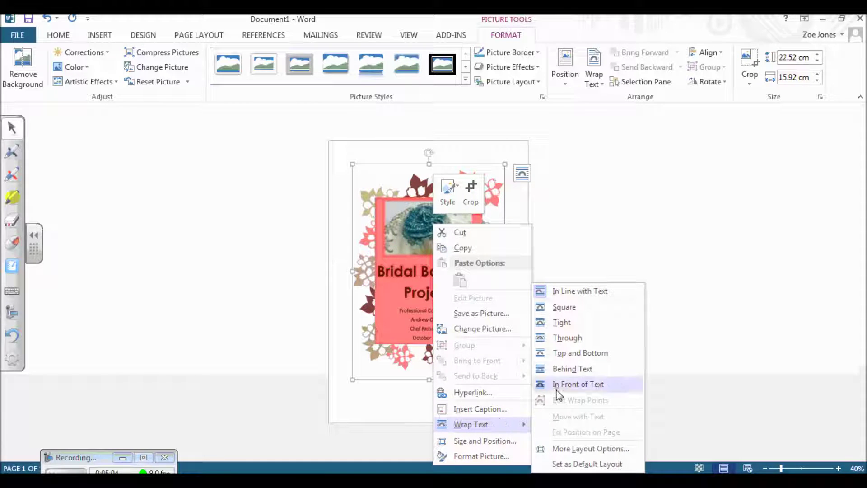
pyautogui.click(574, 370)
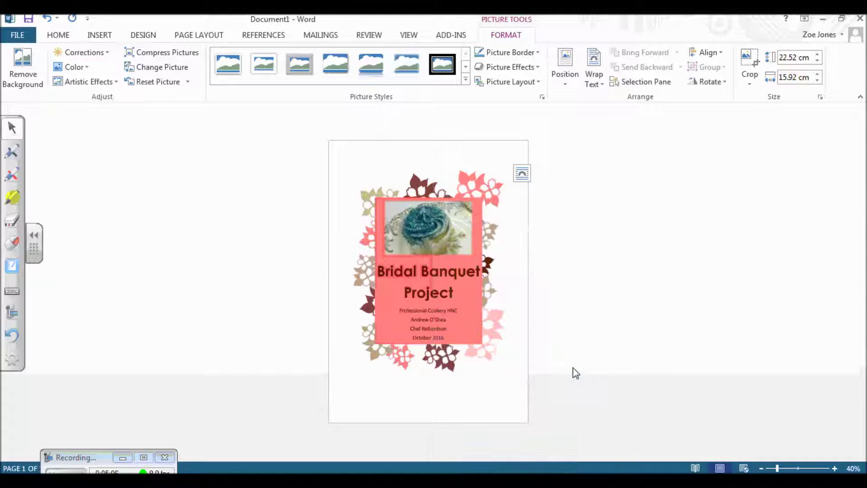
# Step: Move the picture to the top-left corner and stretch it to fill the page (29.5 × 20.85 cm)
pyautogui.moveTo(424, 302); pyautogui.dragTo(401, 276)
pyautogui.moveTo(482, 356); pyautogui.dragTo(530, 405)
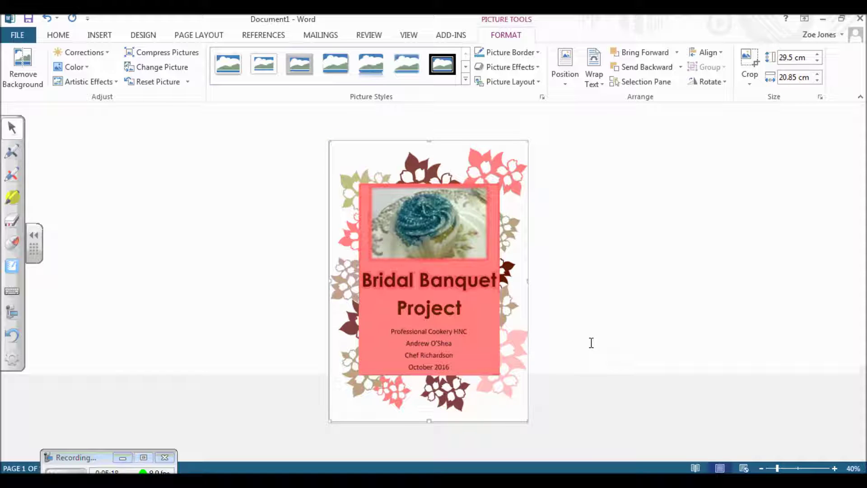
pyautogui.click(93, 464)
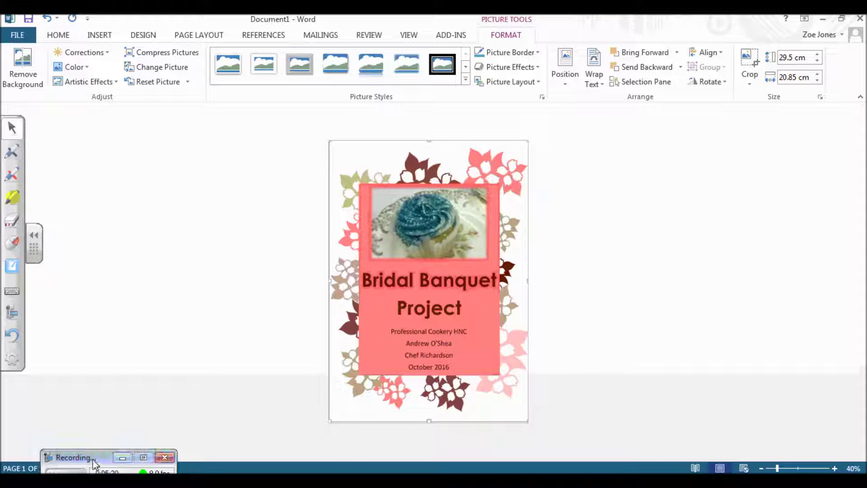